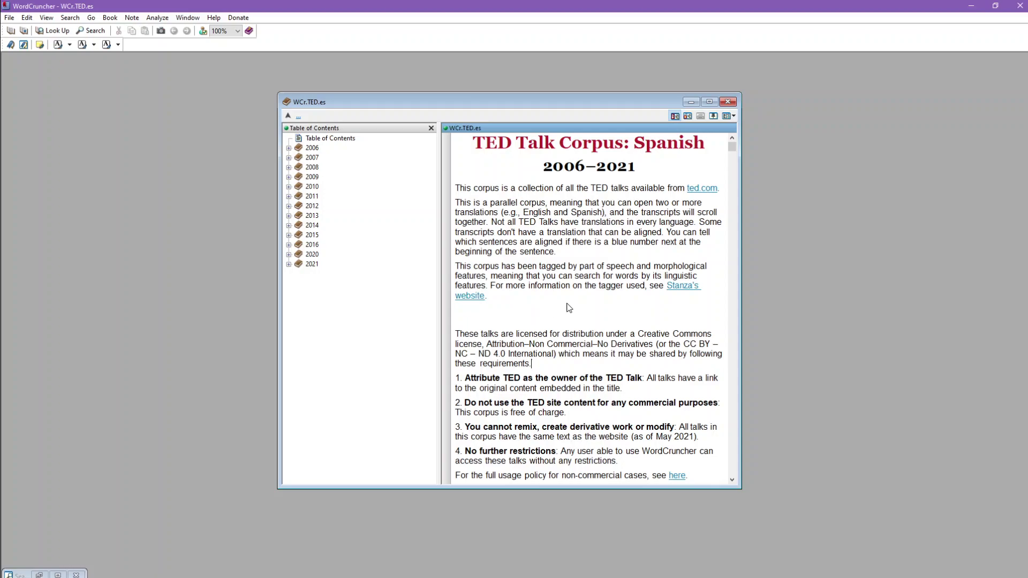
- Search the Spanish TED corpus for the verb entry "ser" and place the results beside the search window
mouse_move(733, 150)
mouse_down()
mouse_move(737, 169)
mouse_move(723, 155)
mouse_up()
key(ctrl+f)
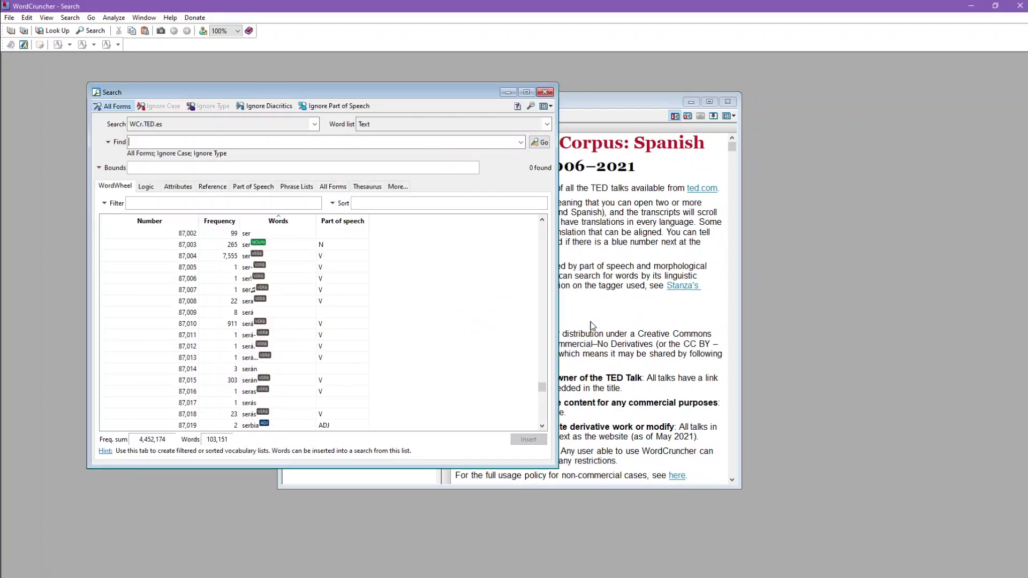
drag(213, 87, 382, 101)
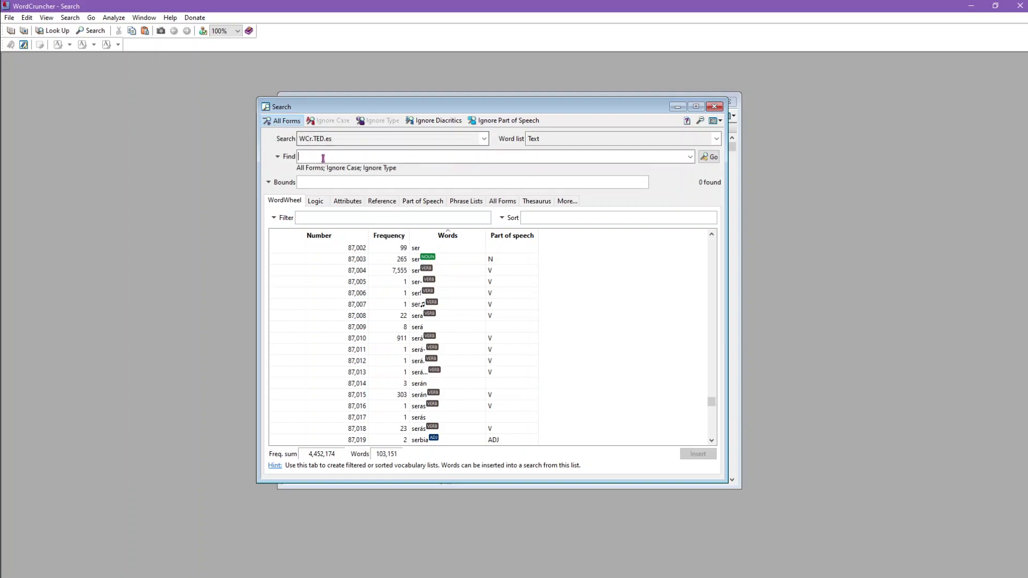
text(ser)
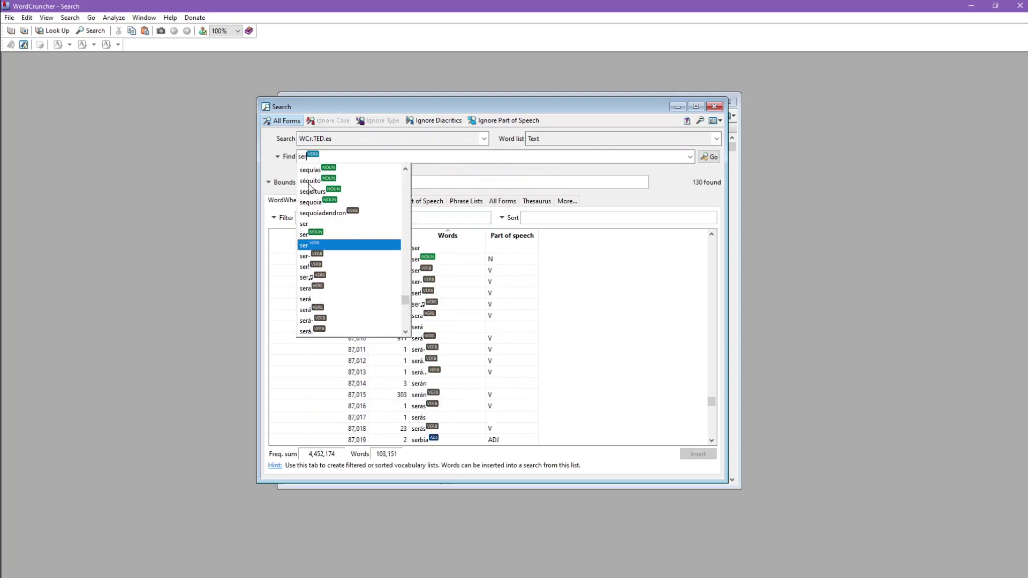
click(314, 268)
click(709, 157)
drag(754, 78, 609, 103)
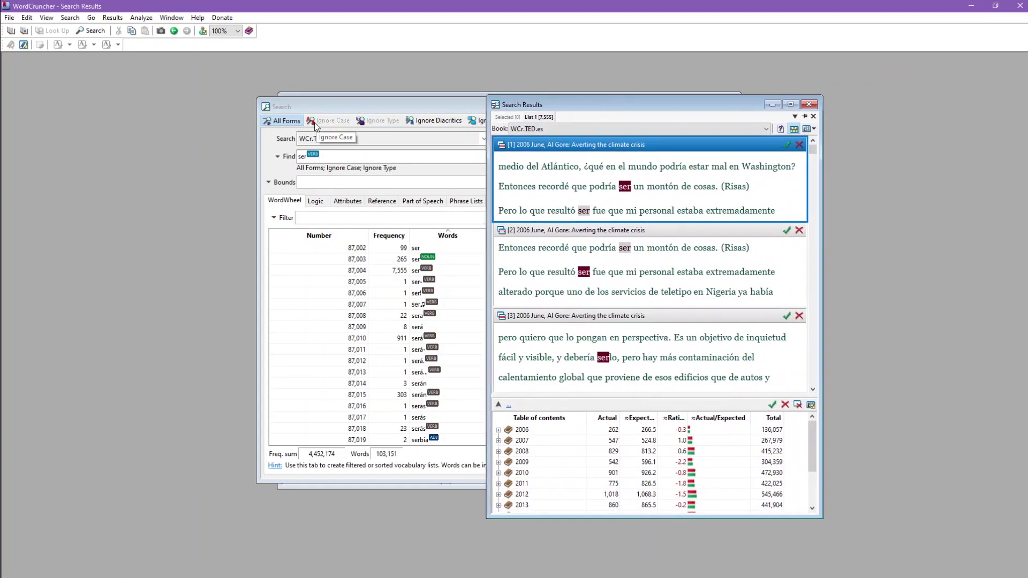
- Read through the corpus hits for the verb "ser" in context
key(Down)
key(Down)
key(Down)
key(Down)
key(Down)
key(Down)
key(Down)
key(Down)
key(Down)
key(Down)
key(Down)
key(Down)
key(Down)
key(Down)
key(Down)
key(Down)
key(Down)
key(Down)
key(Down)
key(Down)
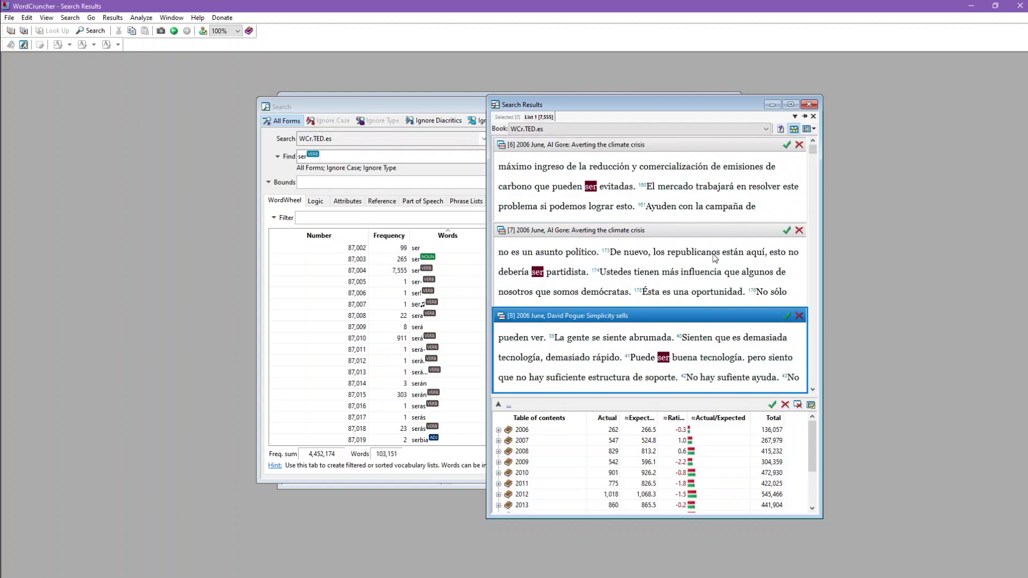
key(Down)
key(Down)
key(Down)
key(Down)
key(Down)
key(Down)
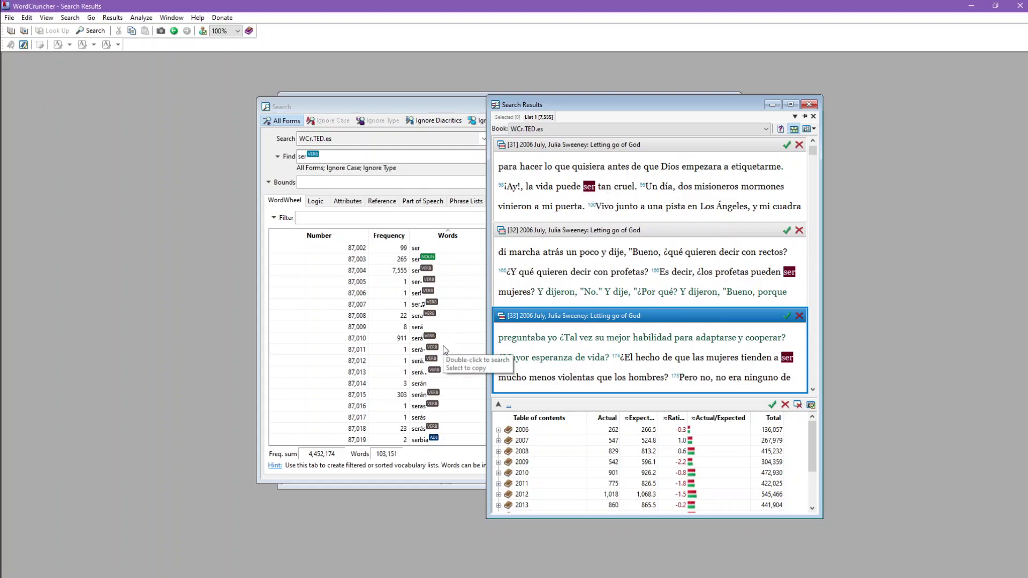
- Search the Spanish TED corpus for the noun entry "pregunta"
click(386, 103)
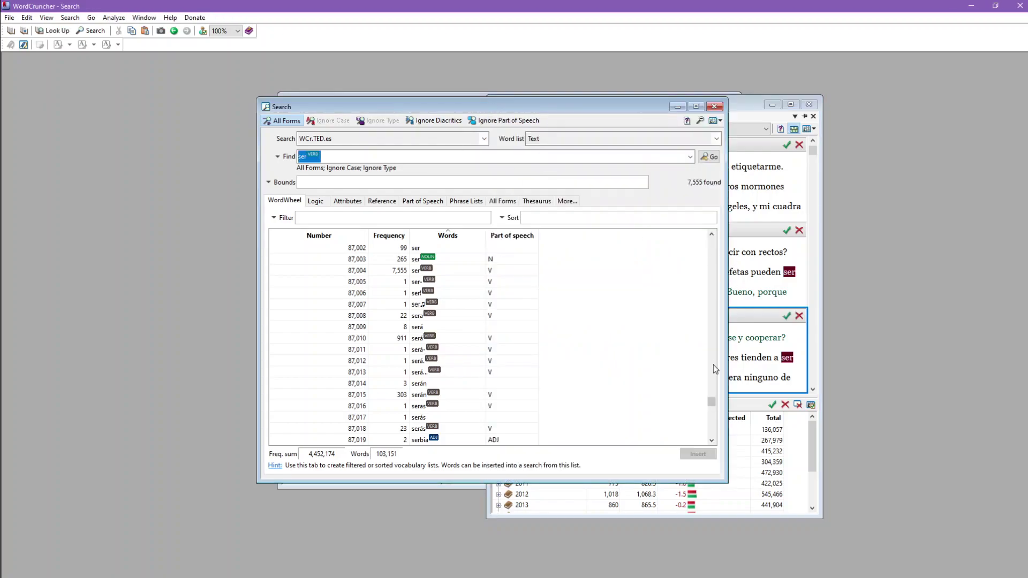
drag(713, 399, 715, 374)
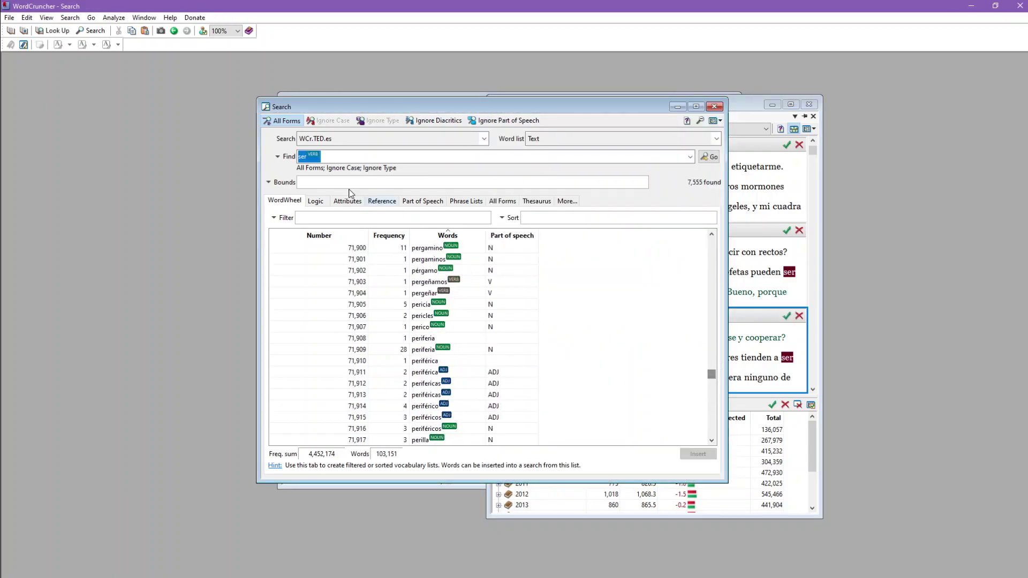
text(preg)
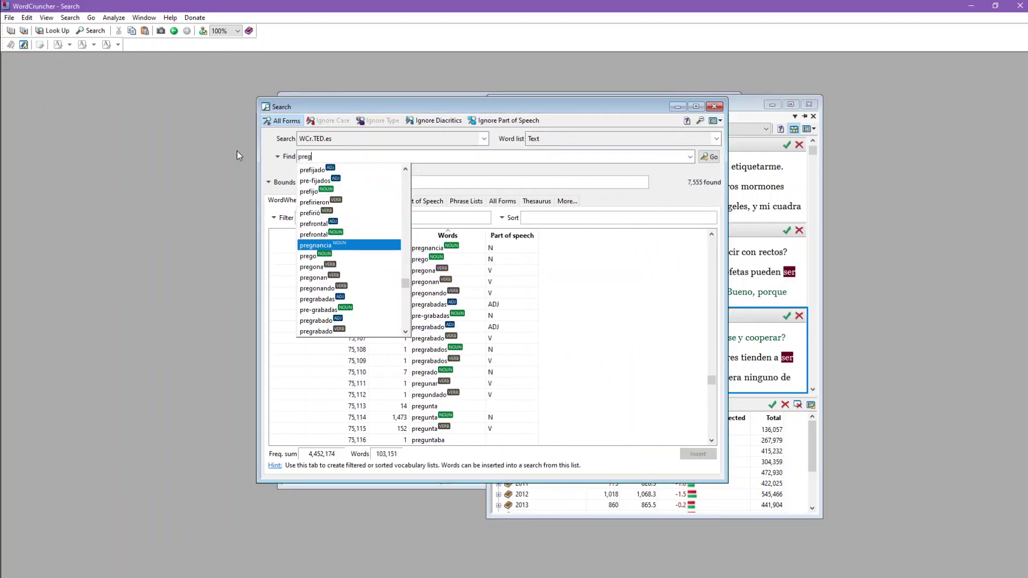
text(unta)
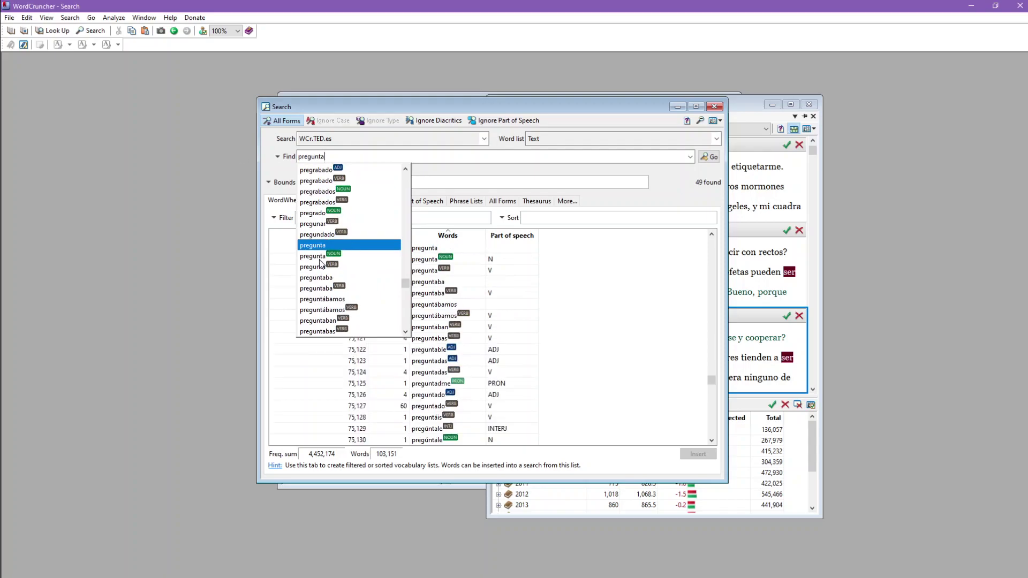
click(321, 258)
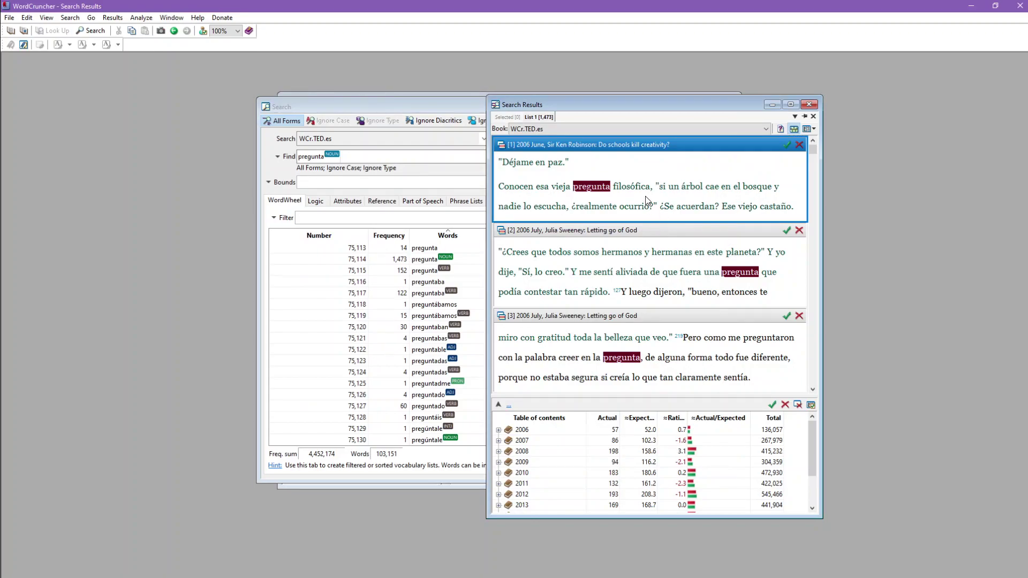
- Generate a Search Vocabulary Report for the "pregunta" hits and place it beside the search results
click(812, 130)
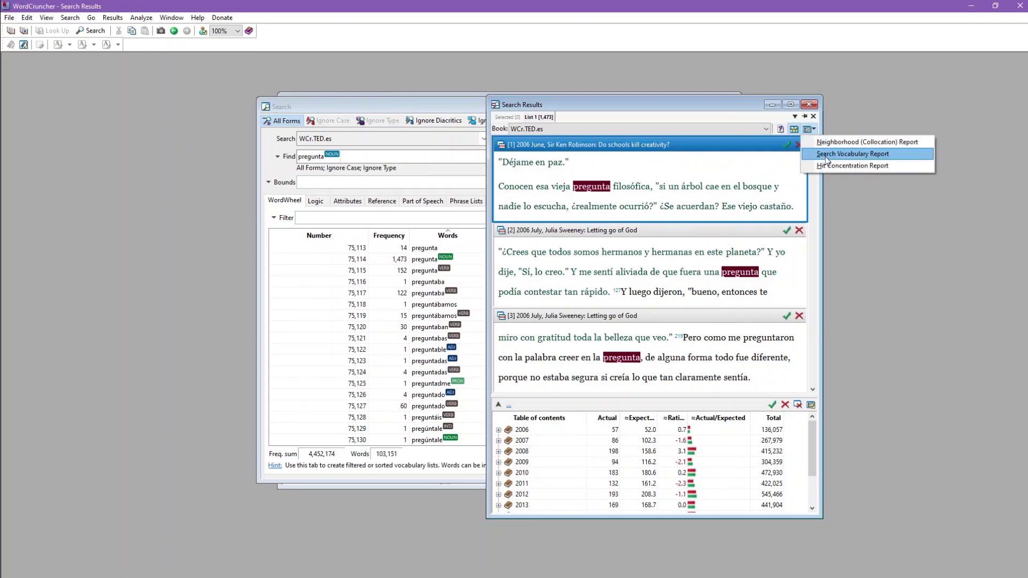
click(827, 156)
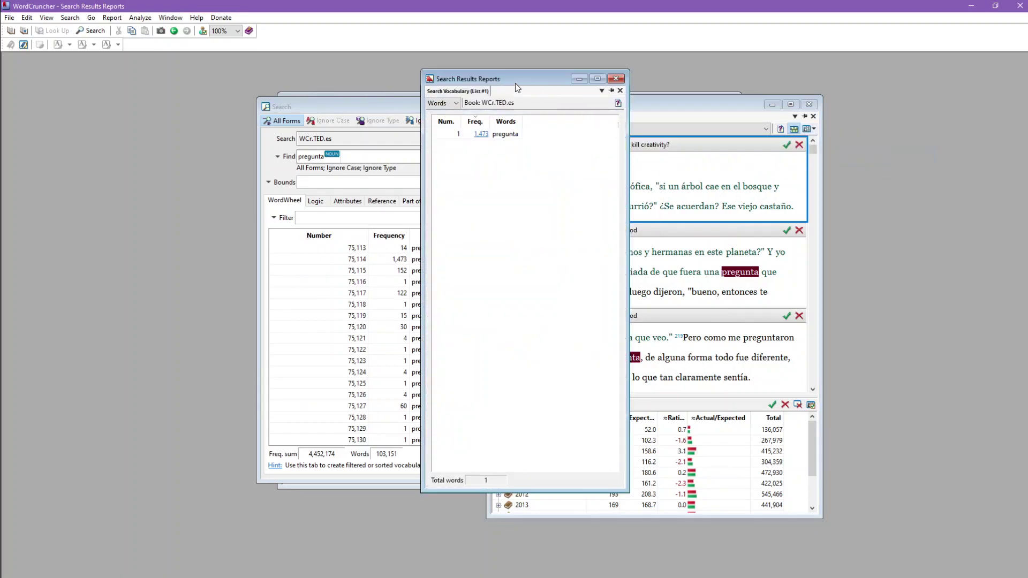
drag(517, 78, 375, 108)
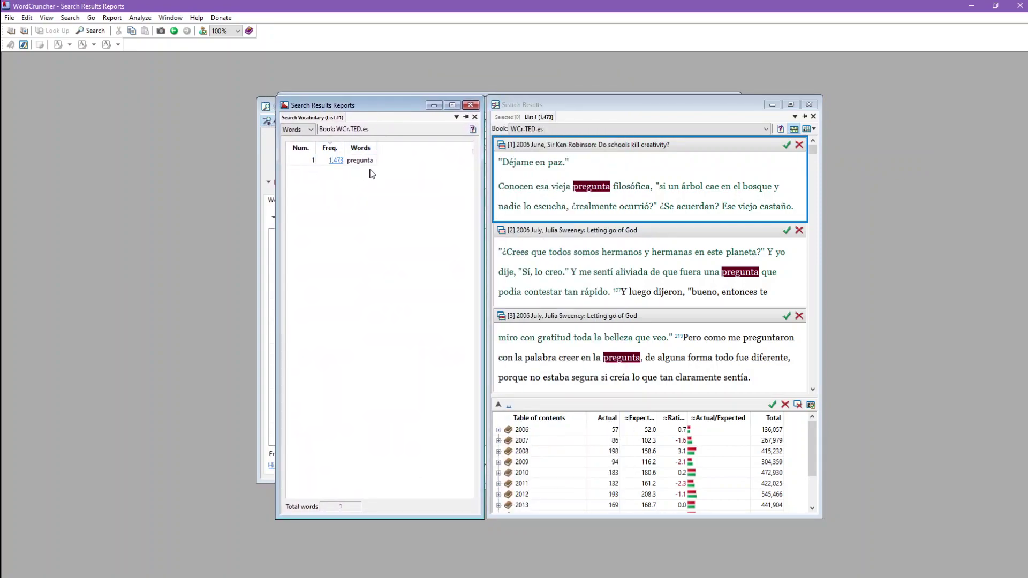
- Look over the "pregunta" hits beside the vocabulary report, then bring the Spanish TED corpus text to the front
click(688, 296)
click(689, 297)
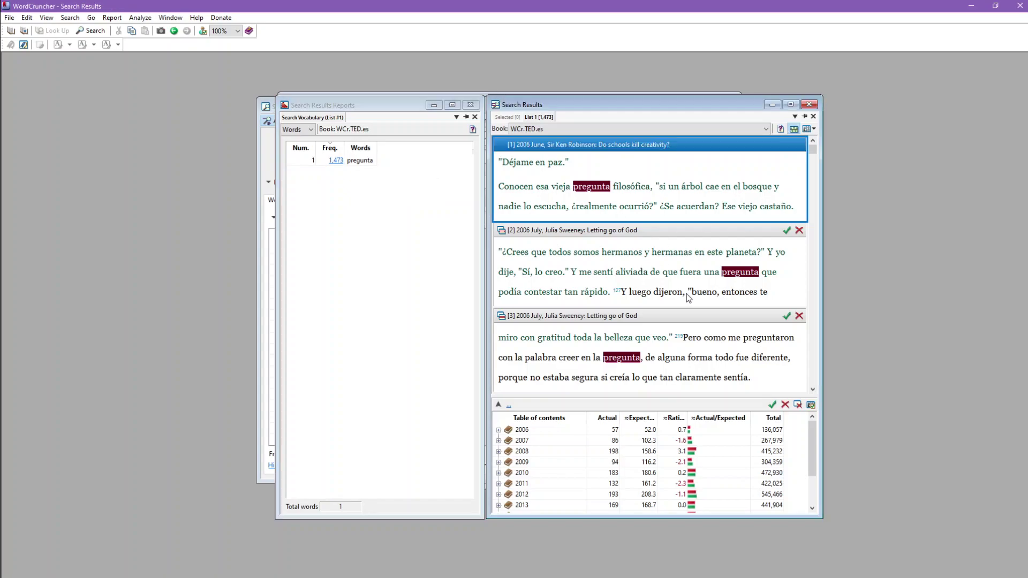
key(Down)
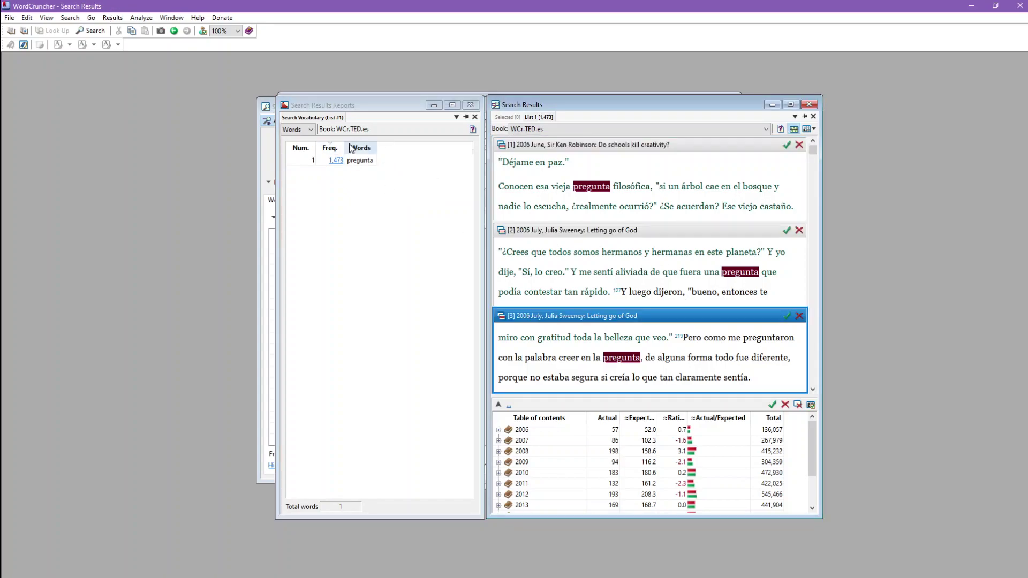
click(656, 188)
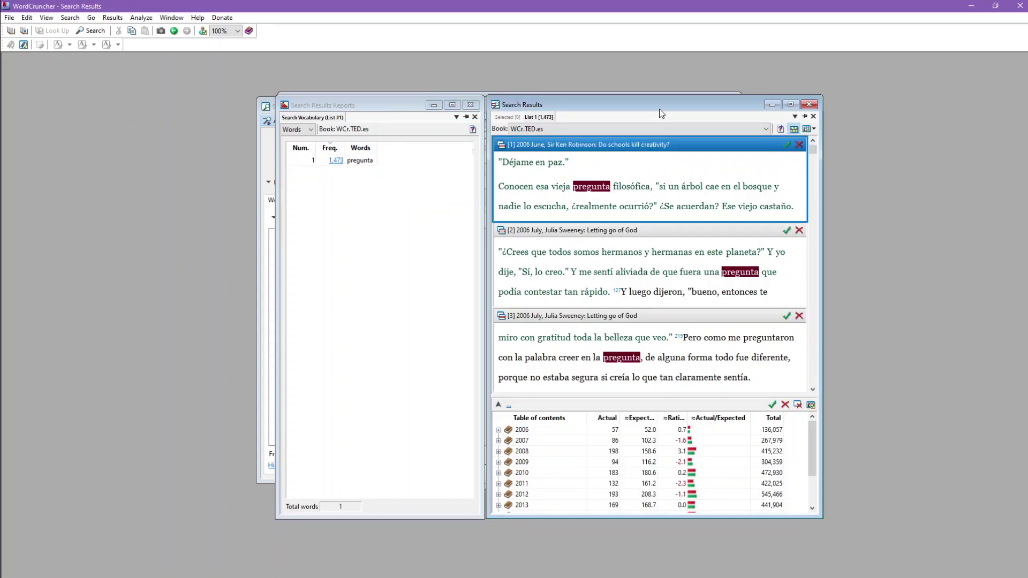
drag(656, 104, 691, 106)
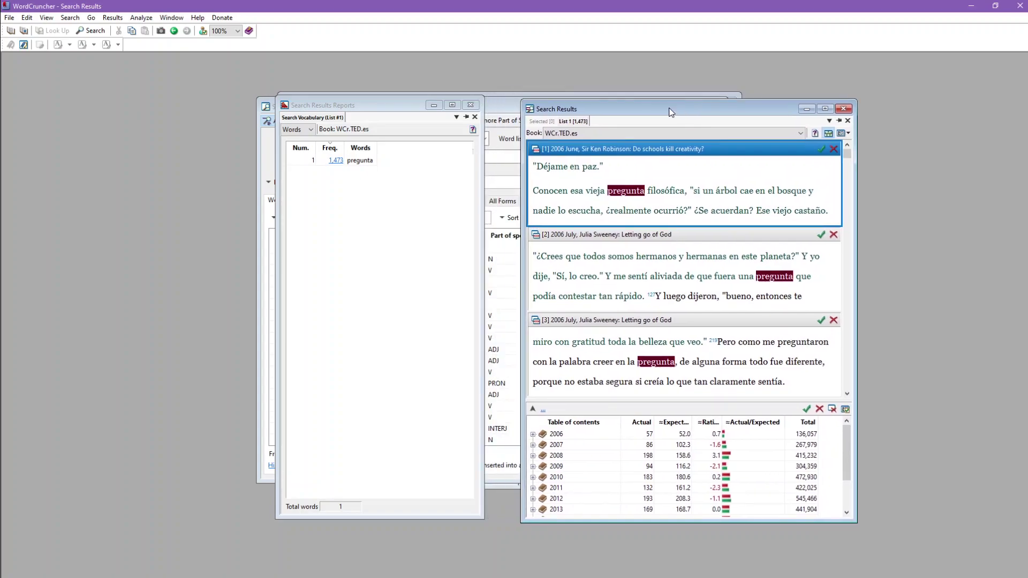
click(497, 108)
key(ctrl+Tab)
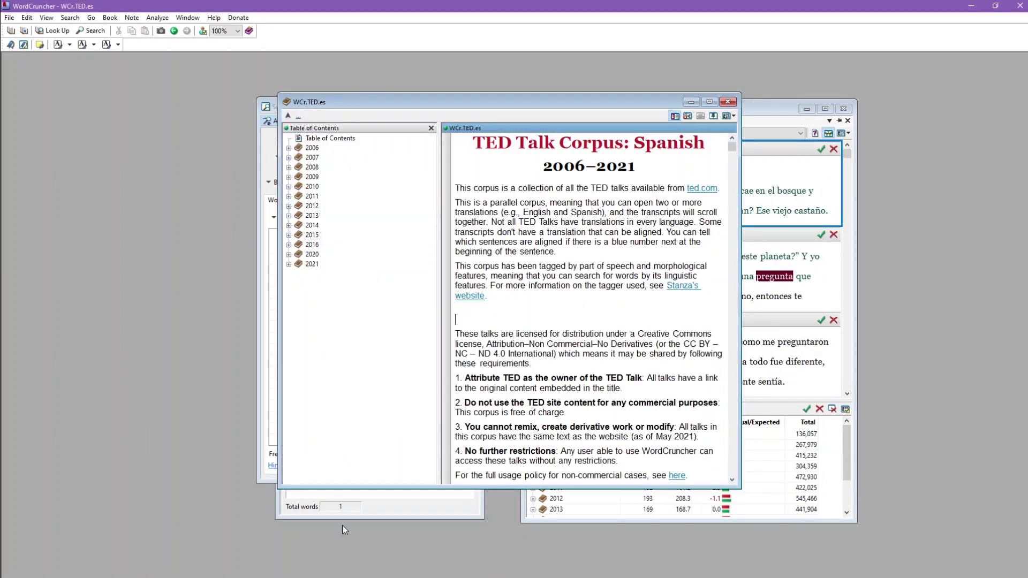
drag(514, 299, 457, 268)
click(496, 272)
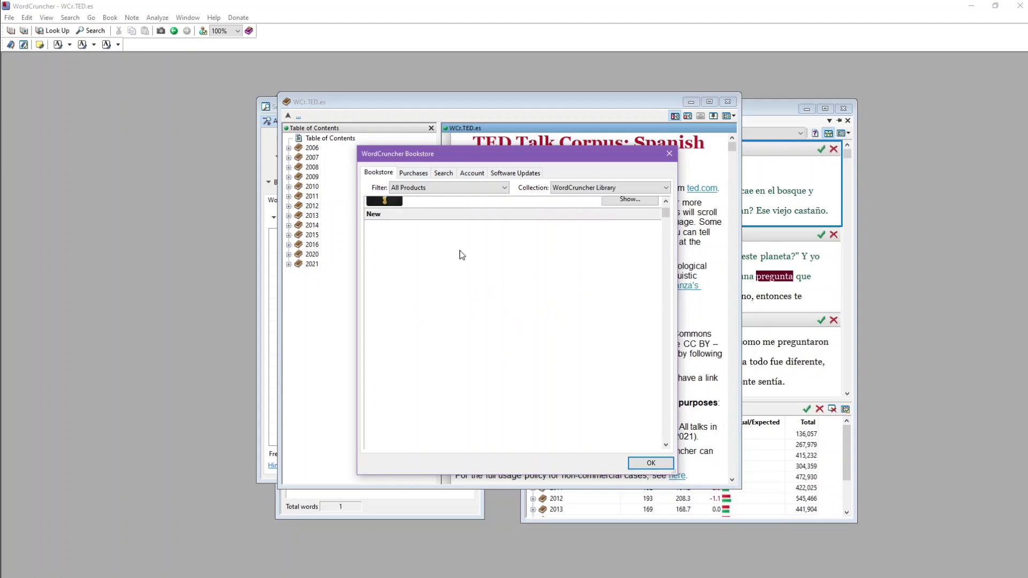
scroll(466, 344, down, 5)
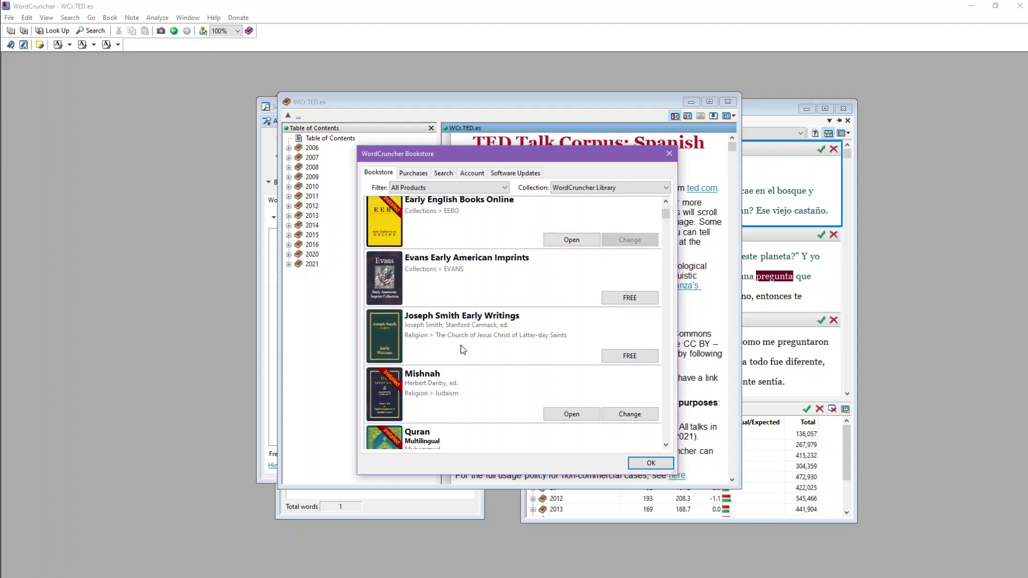
click(669, 153)
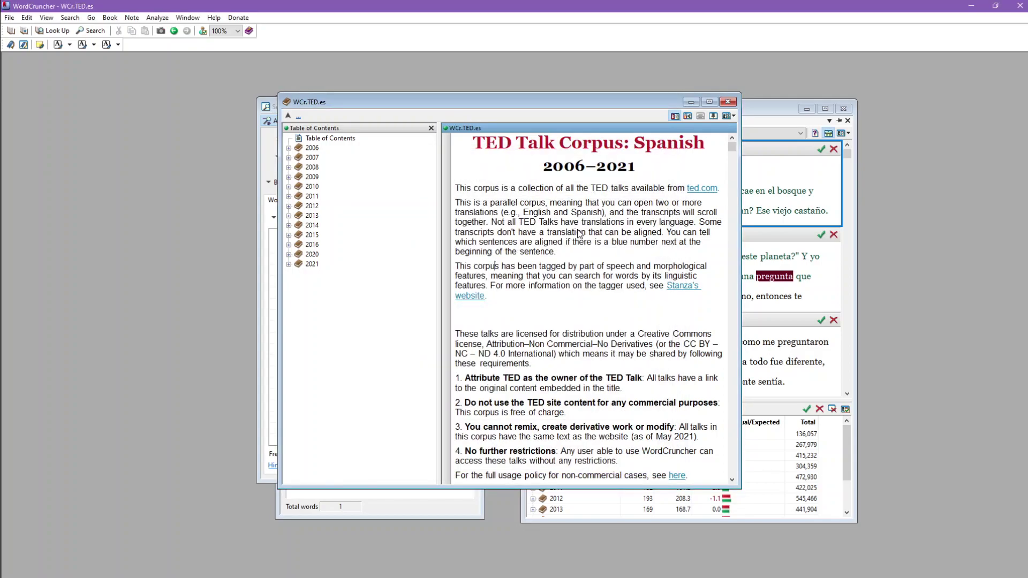
scroll(555, 316, down, 1)
scroll(555, 316, up, 1)
- Open the WordCruncher Bookstore and filter the WordCruncher Library collection to Lexicons
click(10, 17)
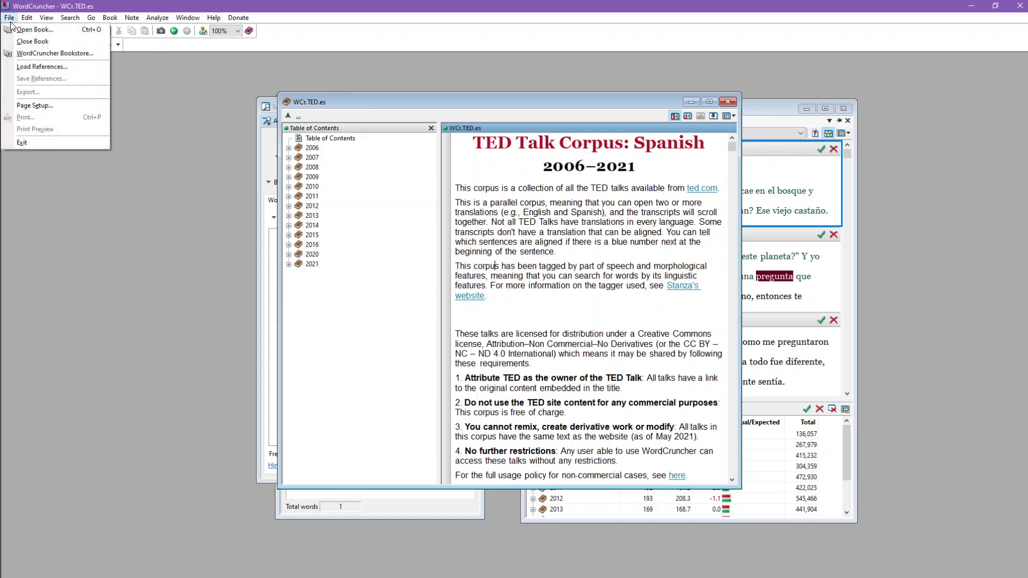
click(39, 53)
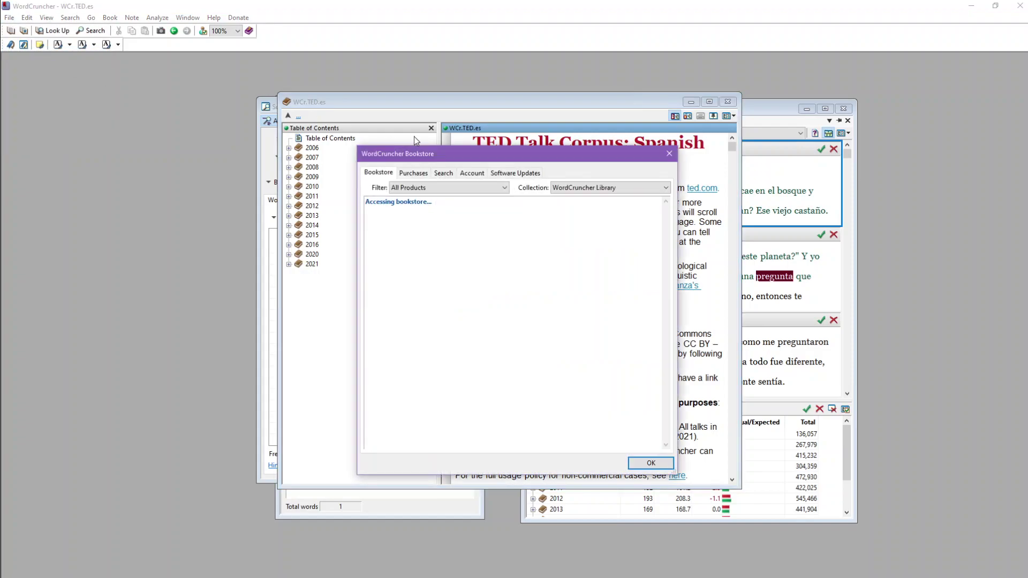
click(578, 192)
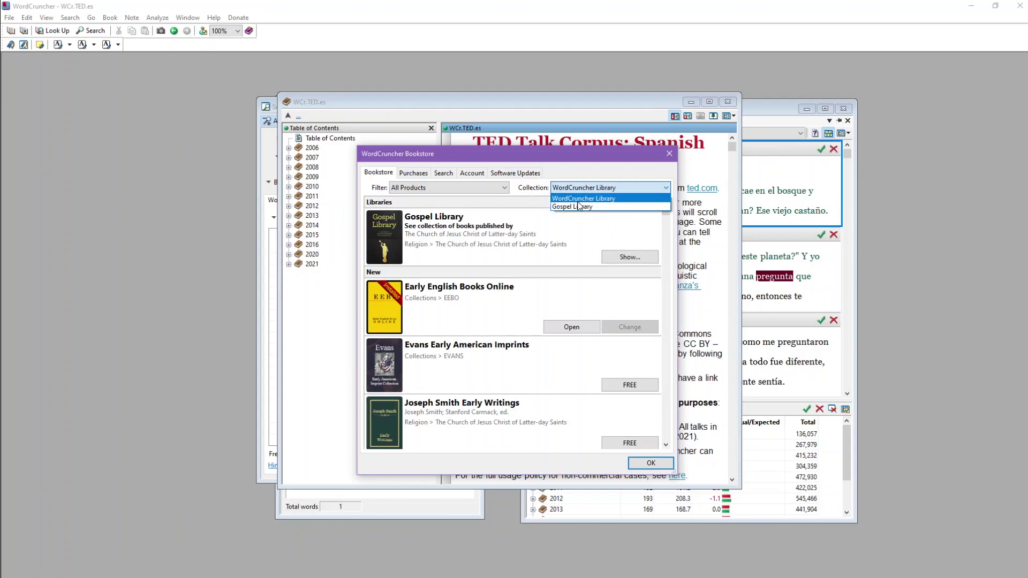
click(579, 200)
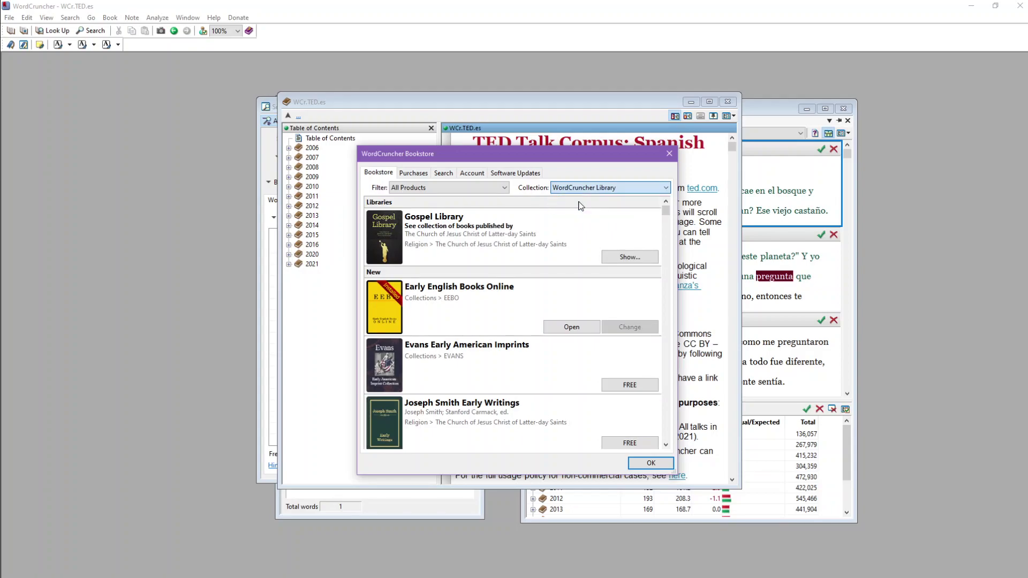
click(445, 187)
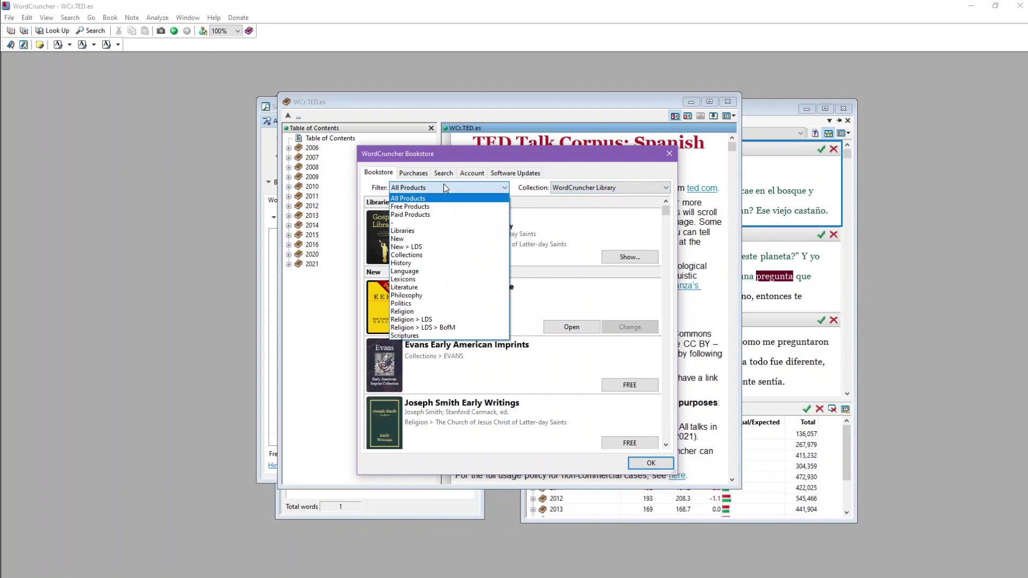
click(415, 279)
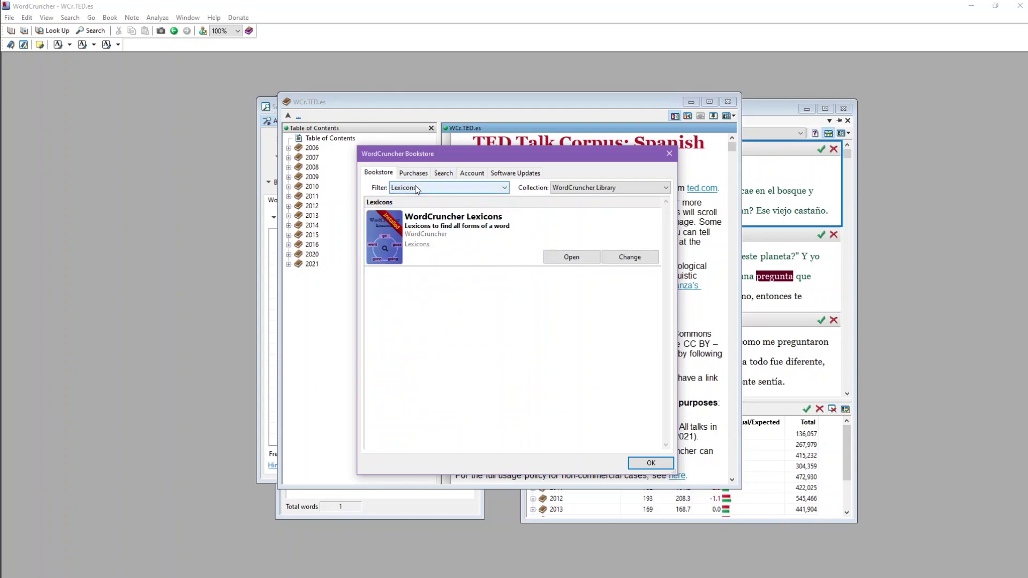
- Install the Spanish Lexicon module of WordCruncher Lexicons and close the bookstore
click(630, 258)
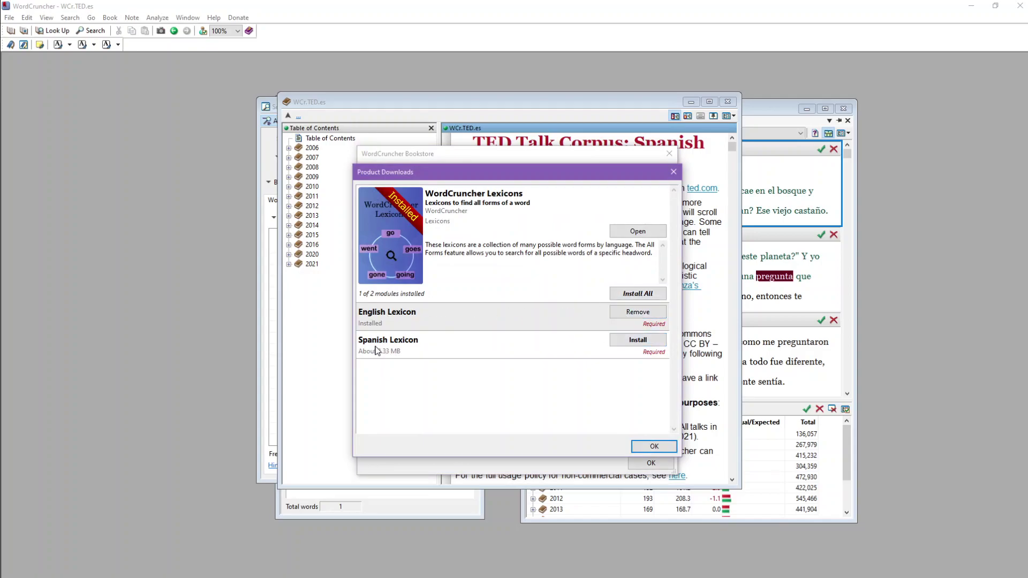
click(647, 342)
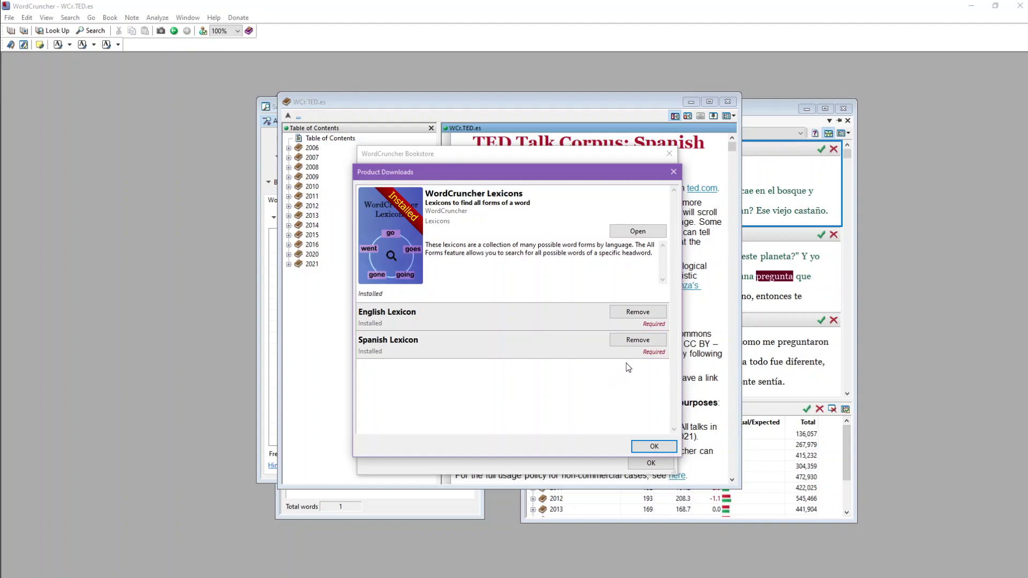
click(655, 447)
click(669, 154)
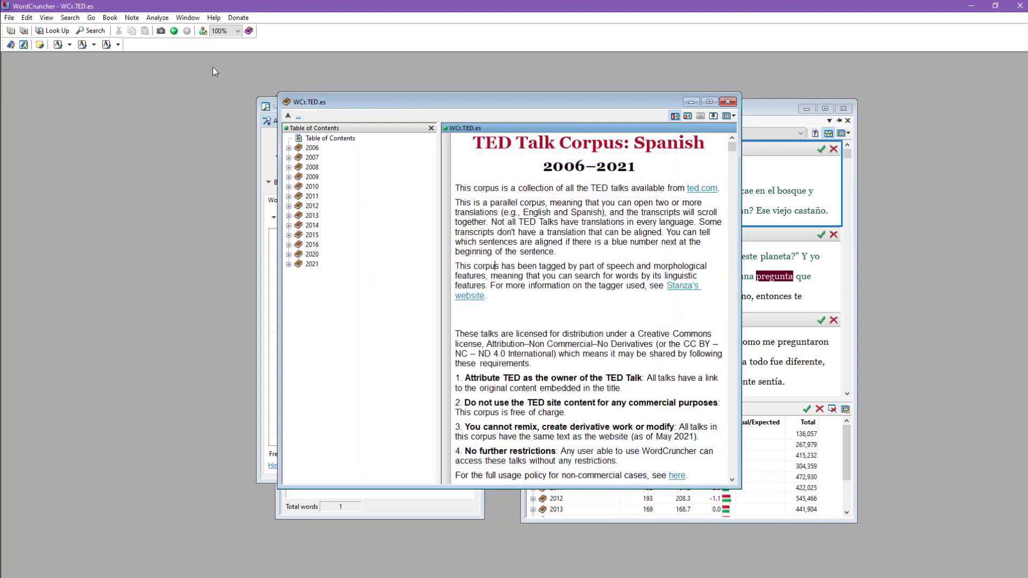
- Open the Spanish Lexicon book from the Lexicons shelf of the WordCruncher Library
click(9, 18)
click(33, 30)
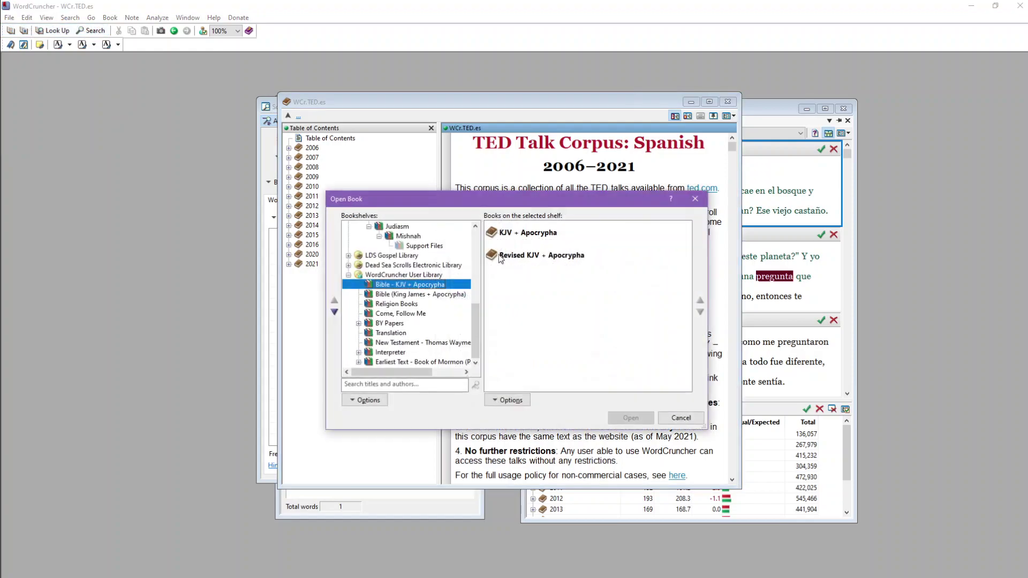
drag(475, 330, 473, 230)
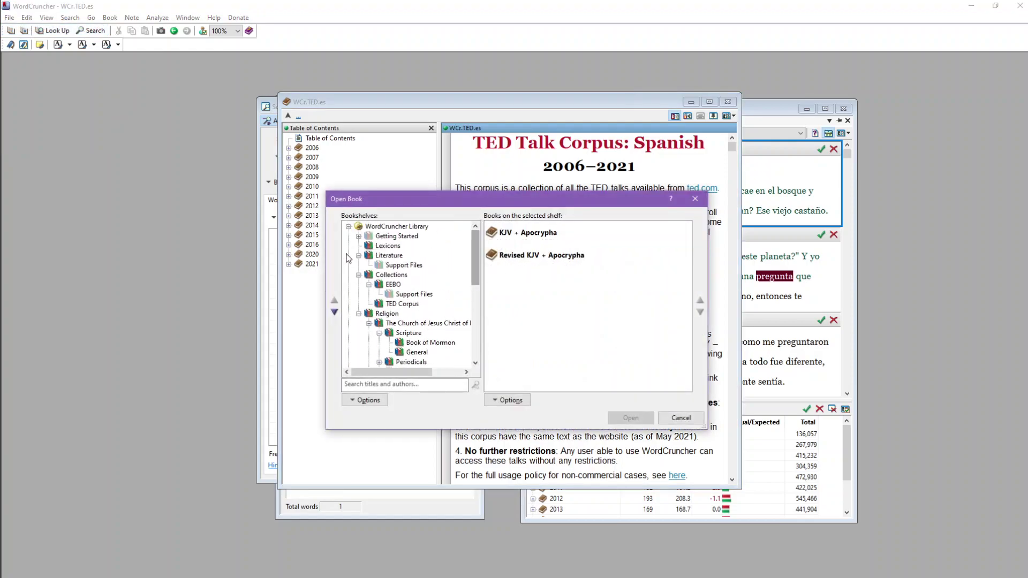
click(358, 255)
click(380, 246)
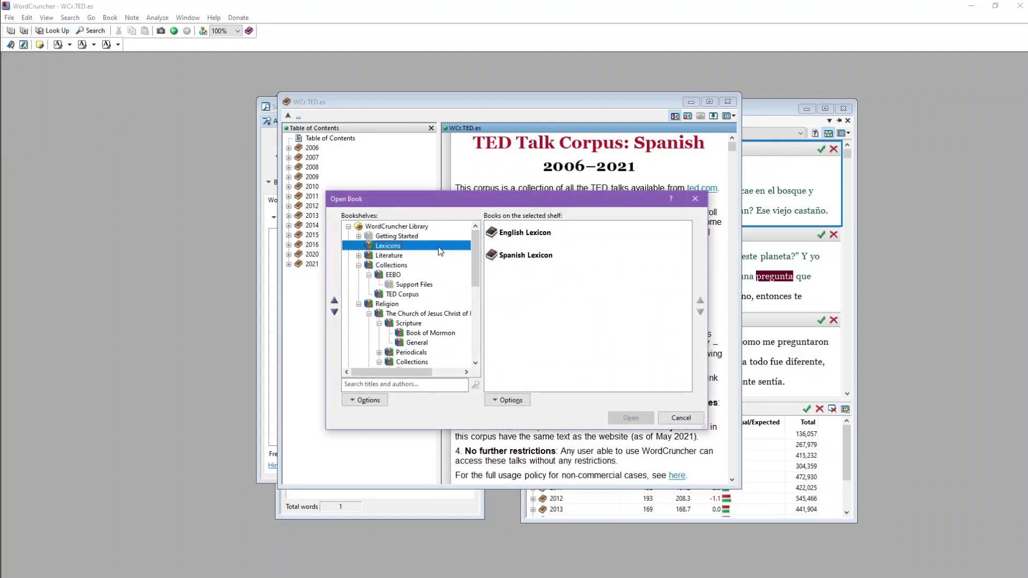
double_click(533, 256)
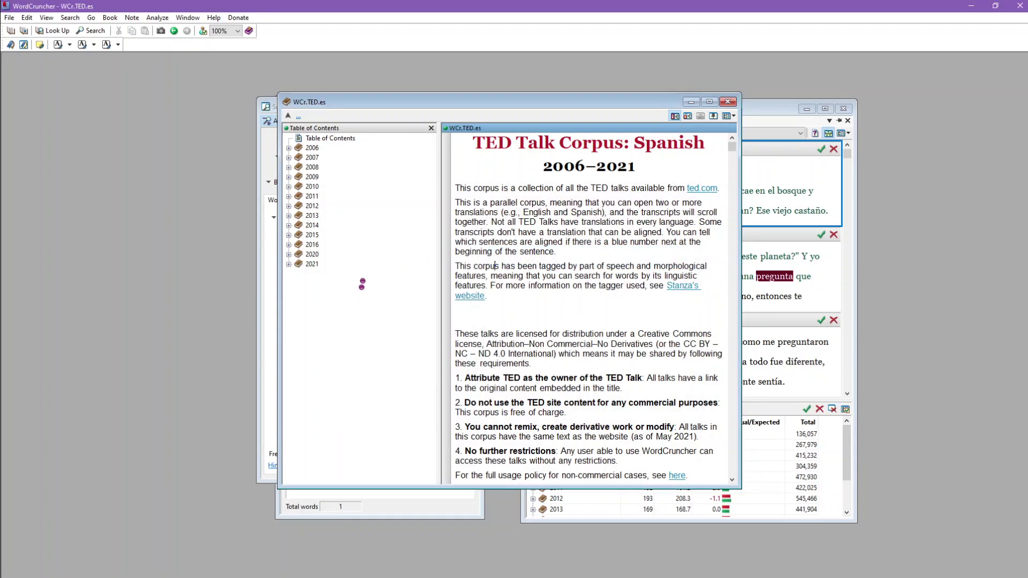
- Examine how the Spanish Lexicon lists the forms under the headword "globalizado", then close the lexicon
drag(457, 170, 467, 266)
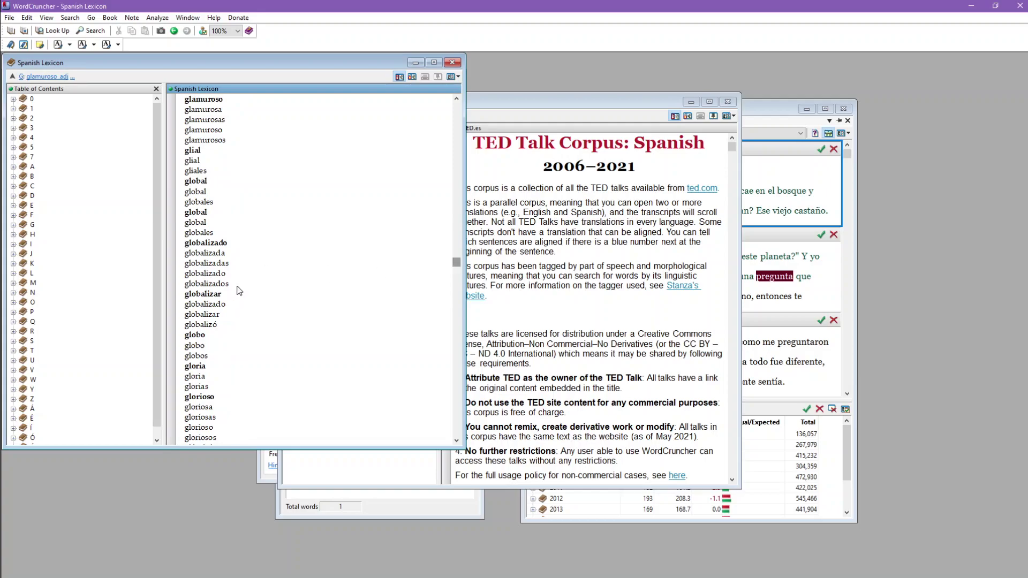
drag(236, 287, 236, 244)
click(237, 248)
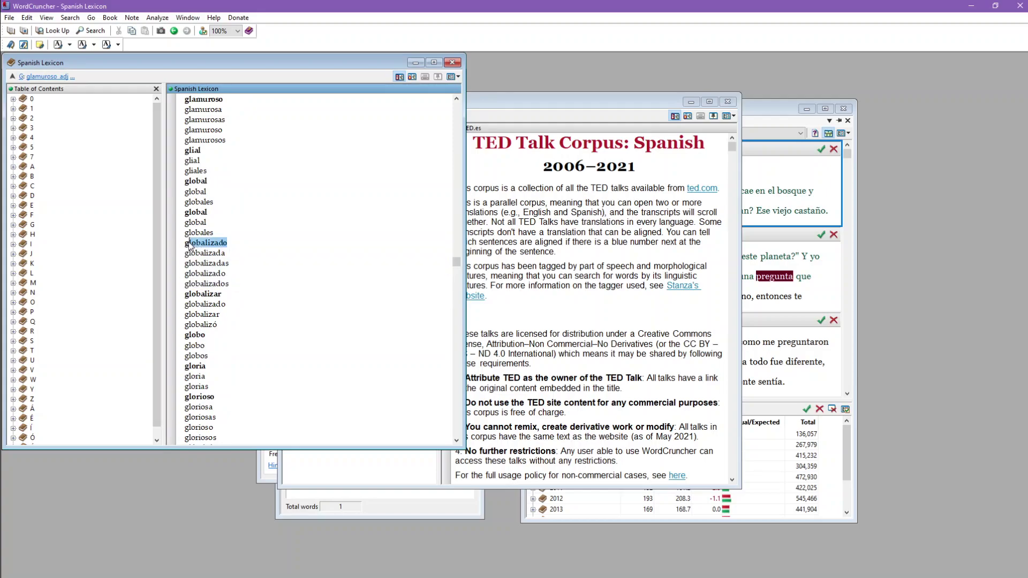
drag(236, 281, 175, 258)
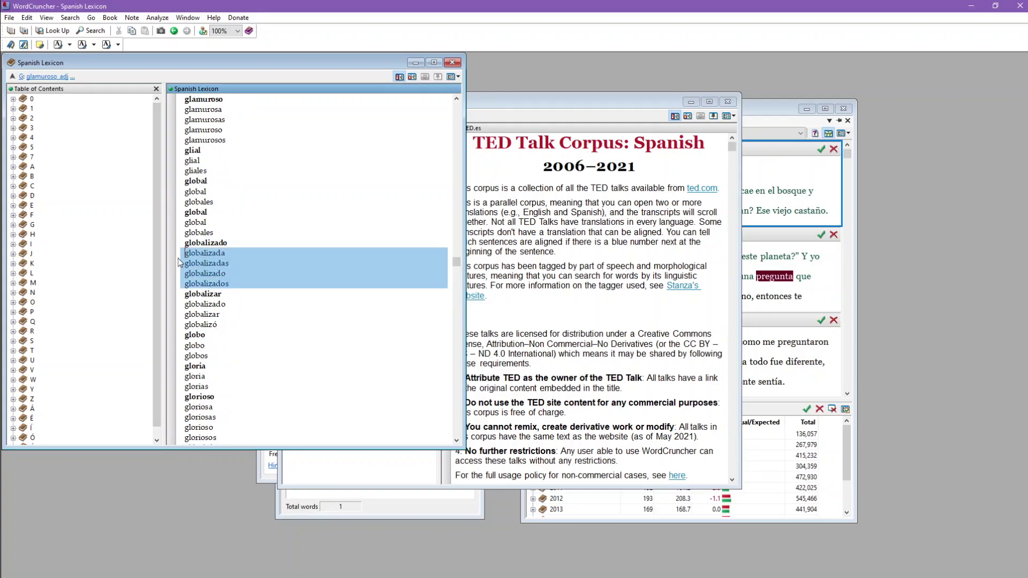
click(239, 268)
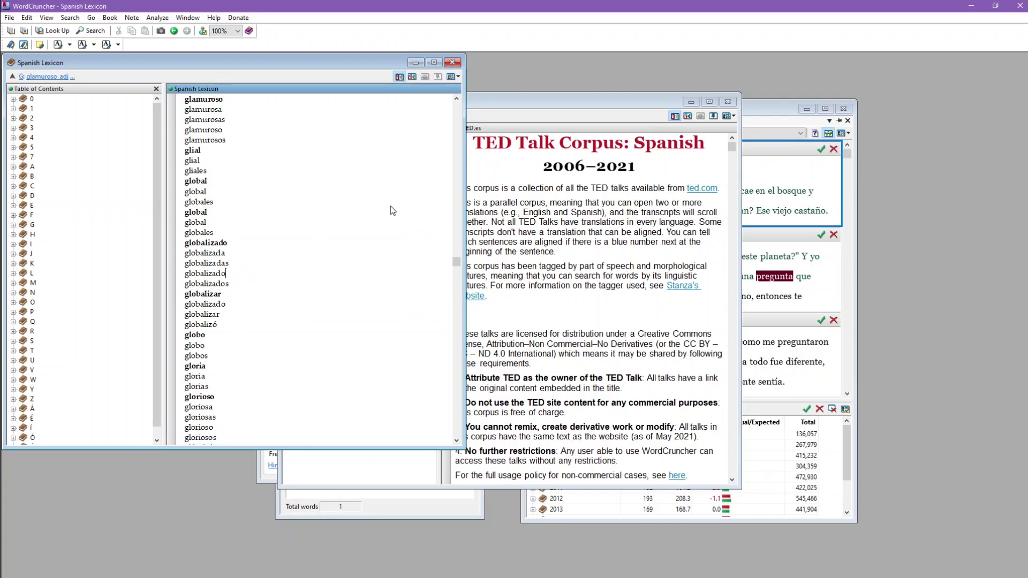
drag(235, 289, 227, 250)
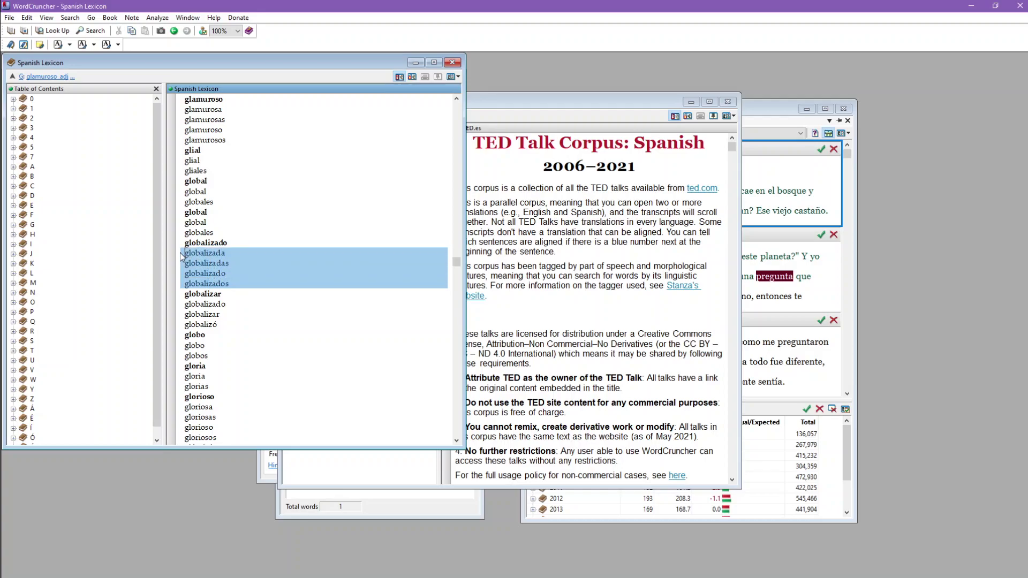
click(219, 243)
drag(232, 290, 178, 258)
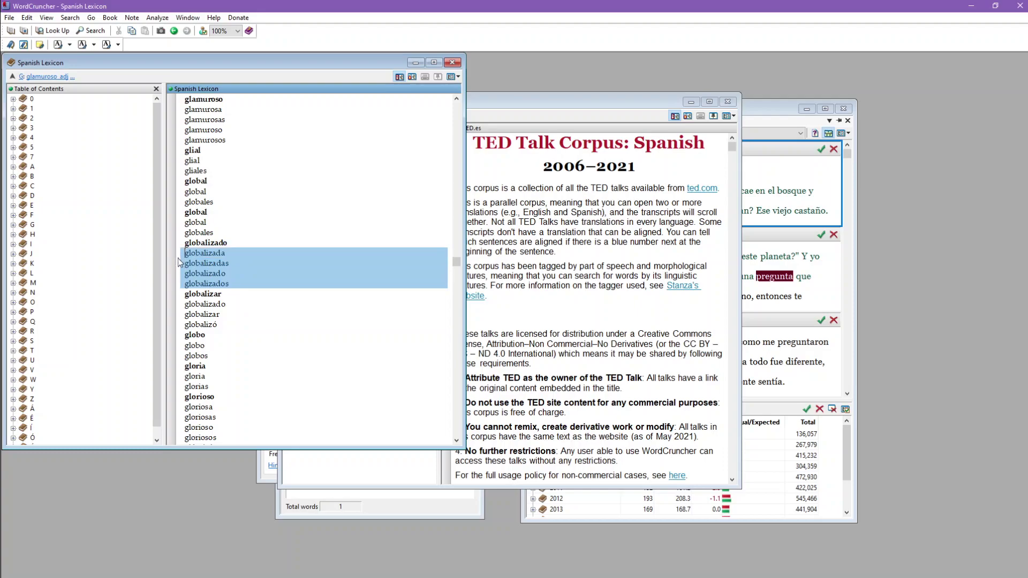
click(233, 275)
click(452, 62)
- Open the reference book assignments in the book options of WCr.TED.es from the WordCruncher User Library shelf
click(9, 17)
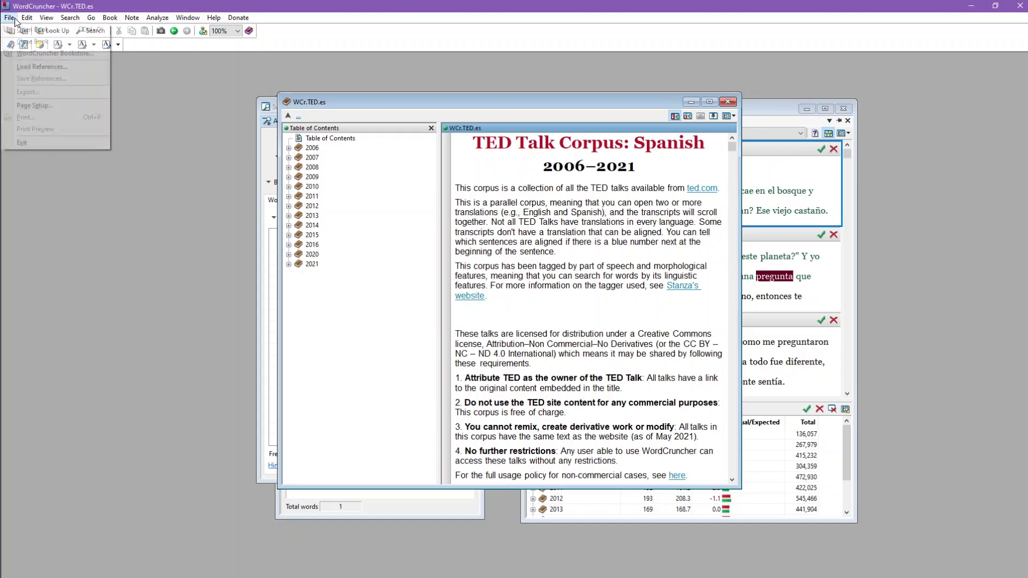
click(24, 30)
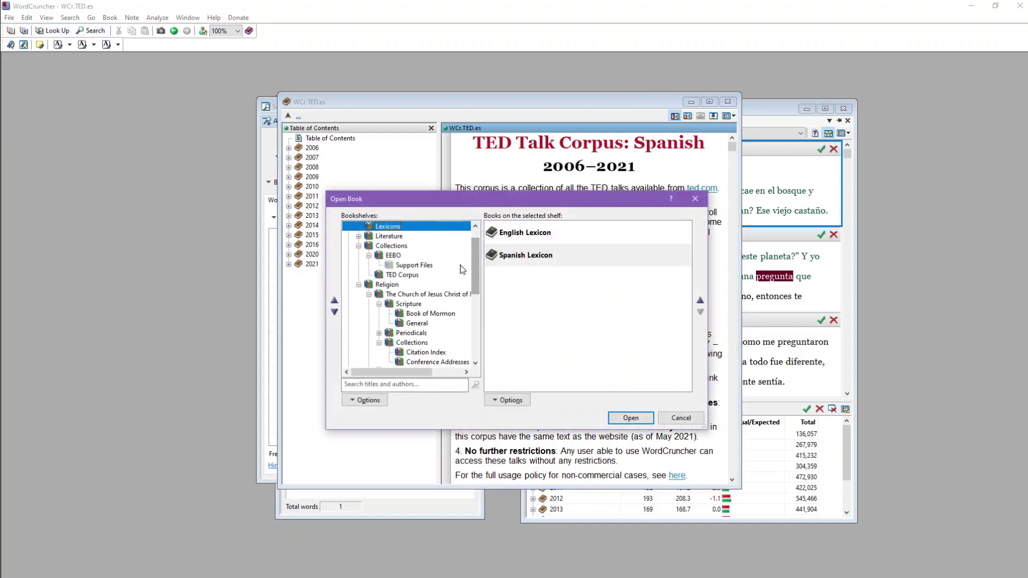
scroll(395, 282, down, 10)
click(395, 277)
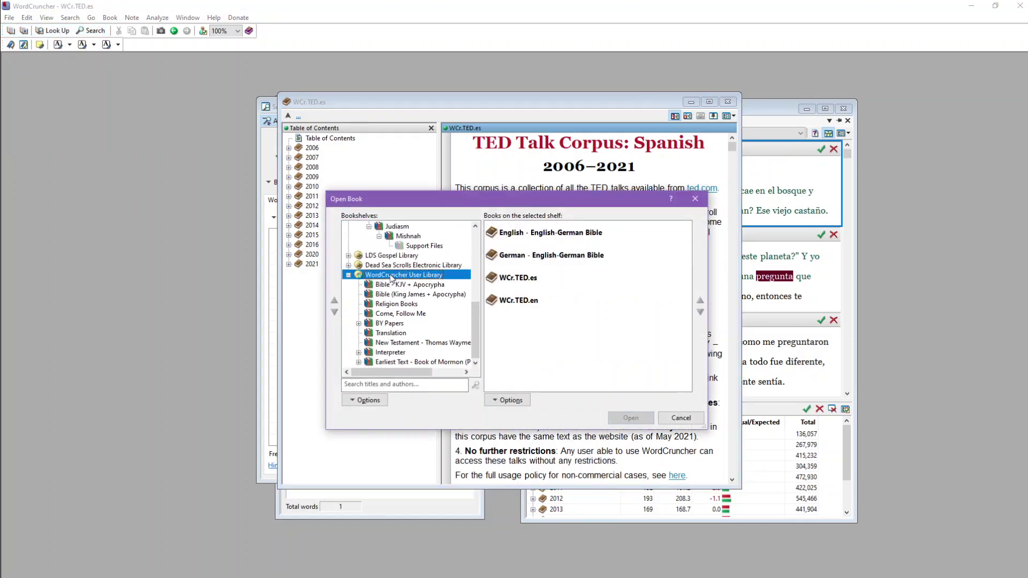
click(494, 289)
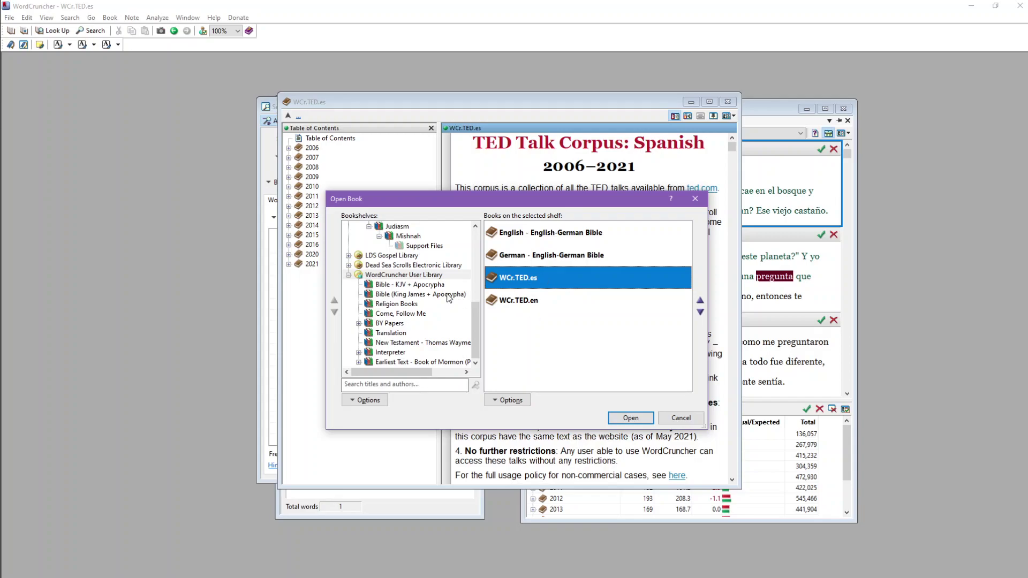
right_click(569, 285)
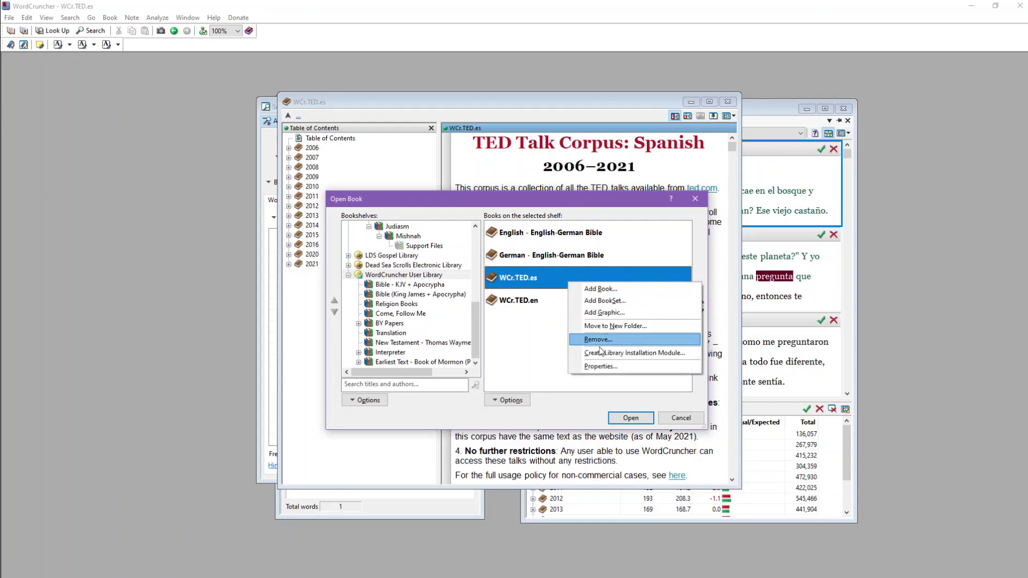
click(597, 365)
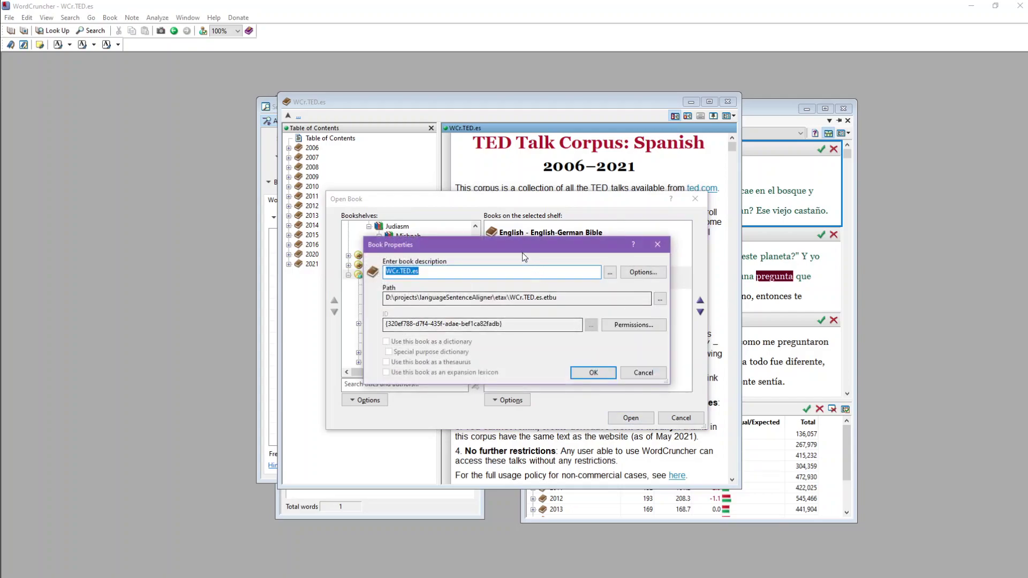
click(650, 274)
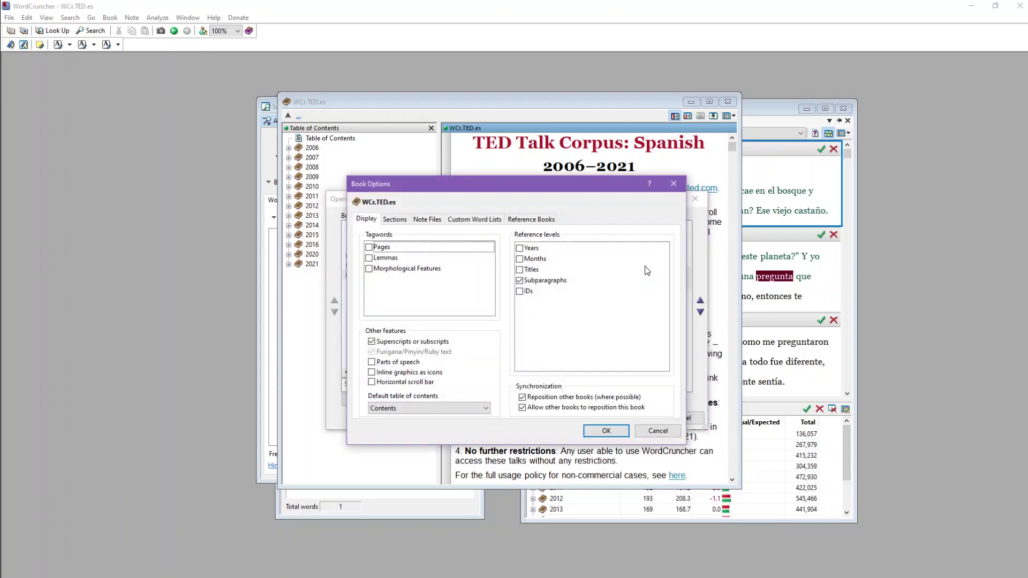
click(530, 220)
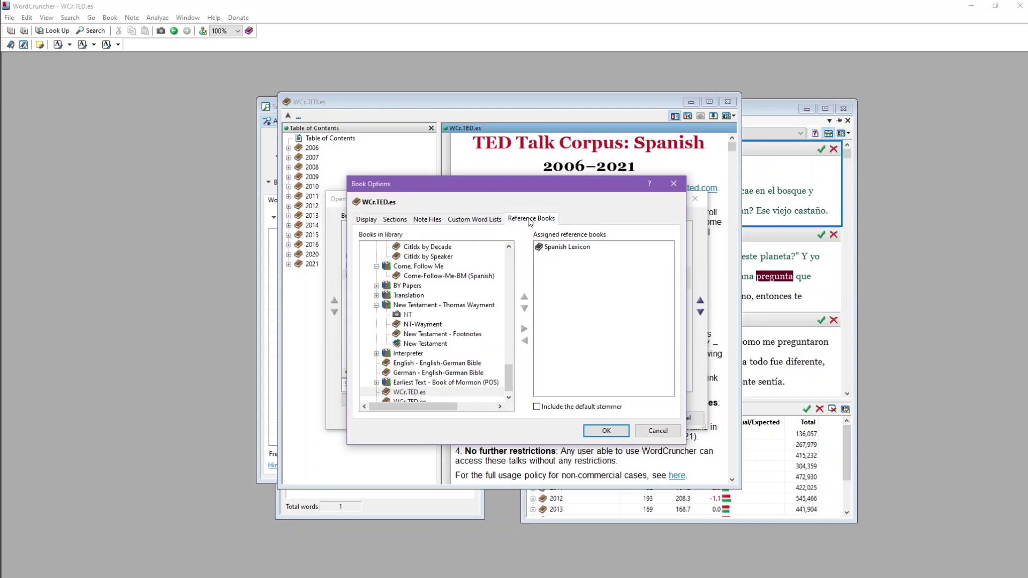
- Remove and reassign the Spanish Lexicon as reference book of WCr.TED.es, accept the options and properties, and open the book
click(547, 247)
click(525, 341)
drag(511, 367, 493, 253)
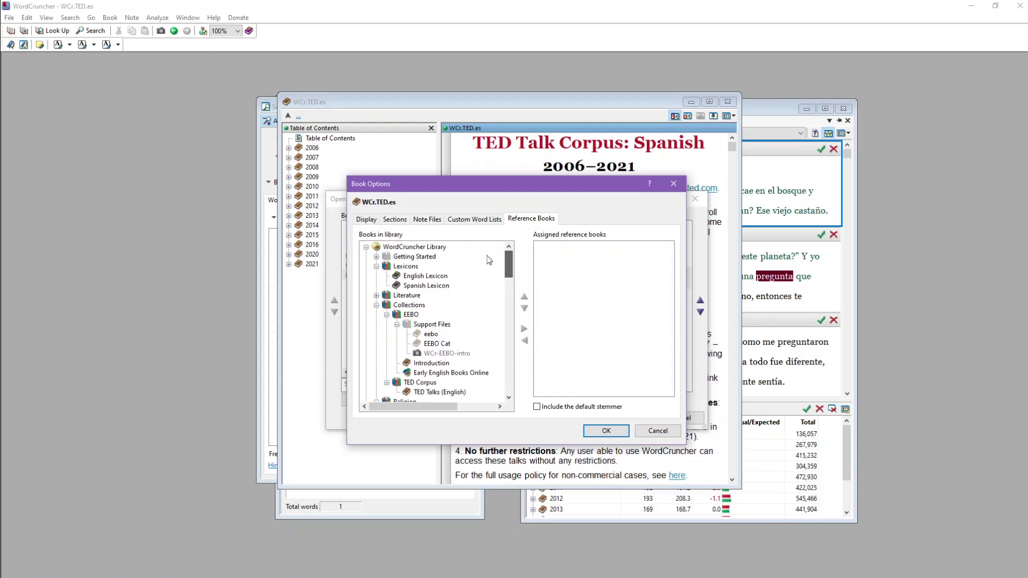
click(428, 287)
click(525, 328)
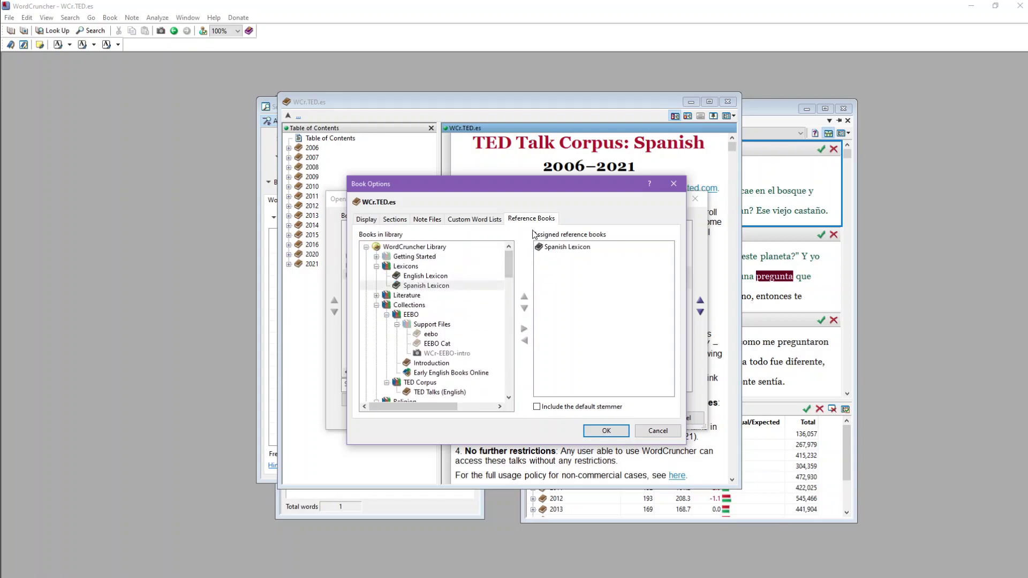
click(581, 248)
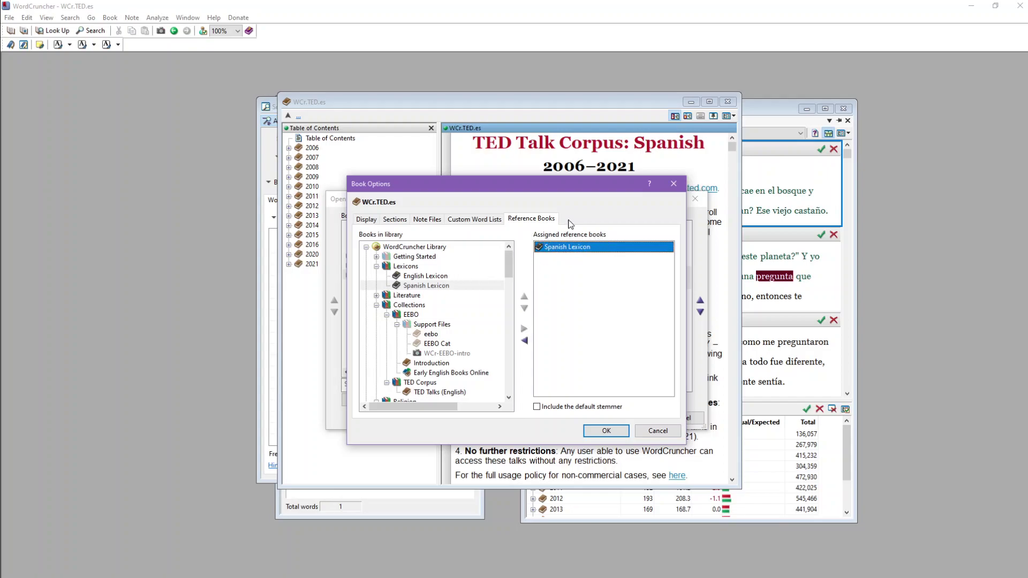
click(425, 276)
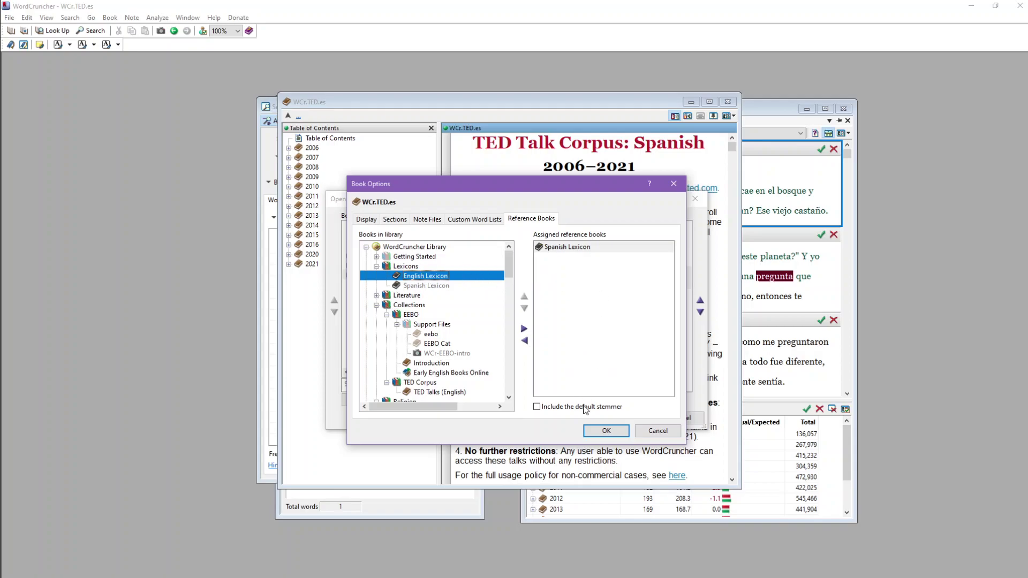
click(606, 431)
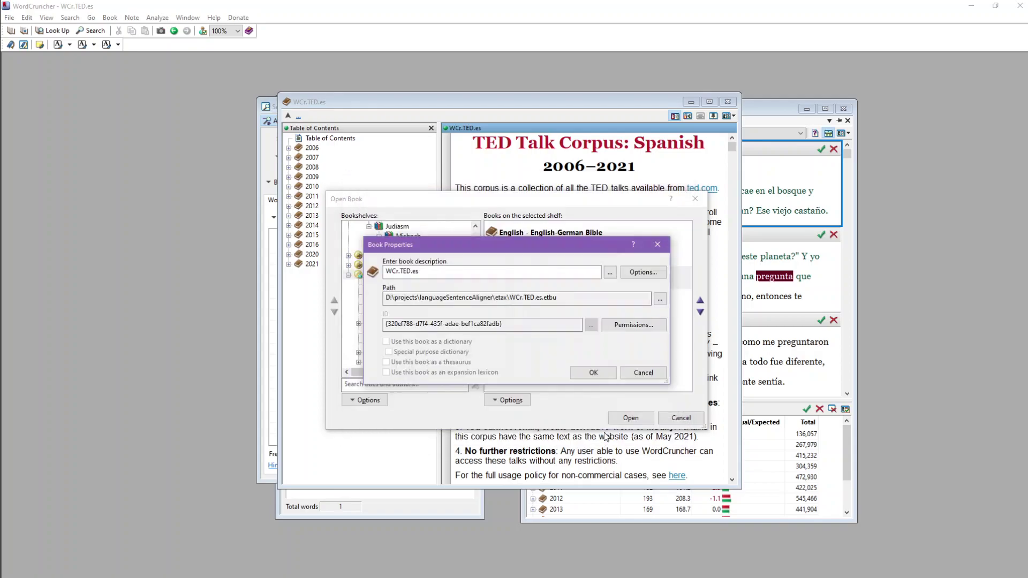
click(586, 372)
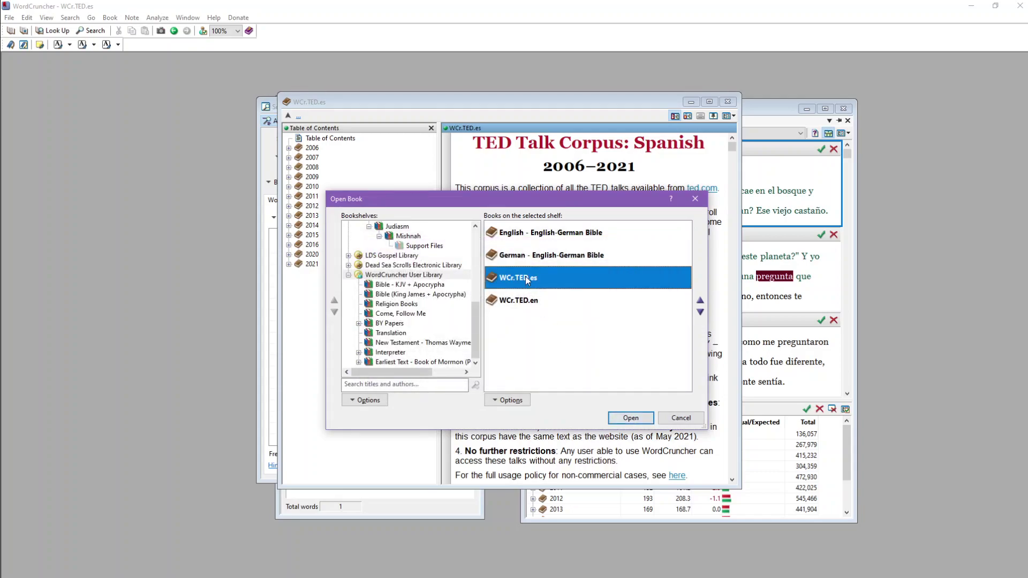
click(631, 417)
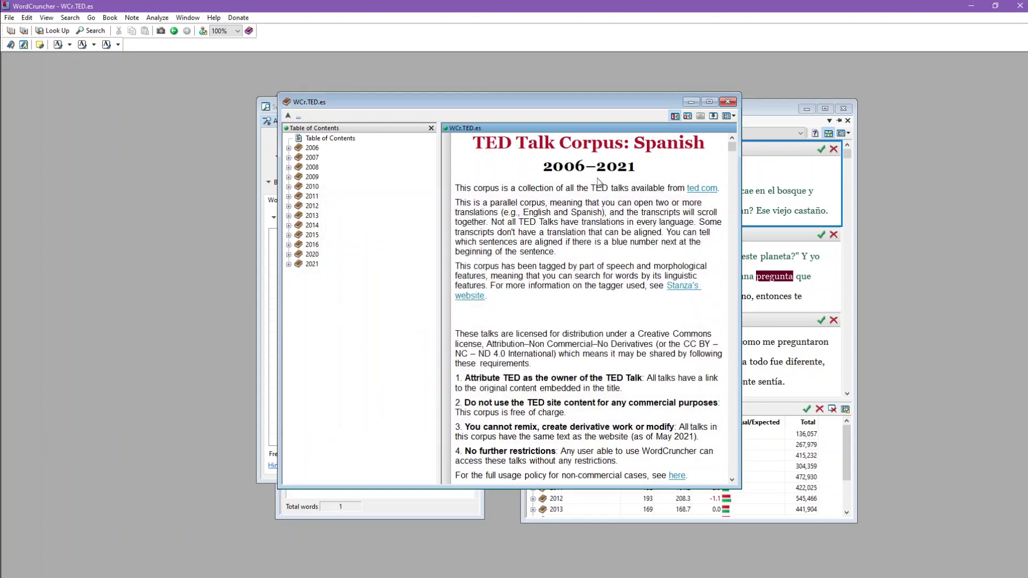
- Run the all-forms search for the noun "pregunta" in WCr.TED.es again
drag(500, 105, 368, 109)
click(226, 162)
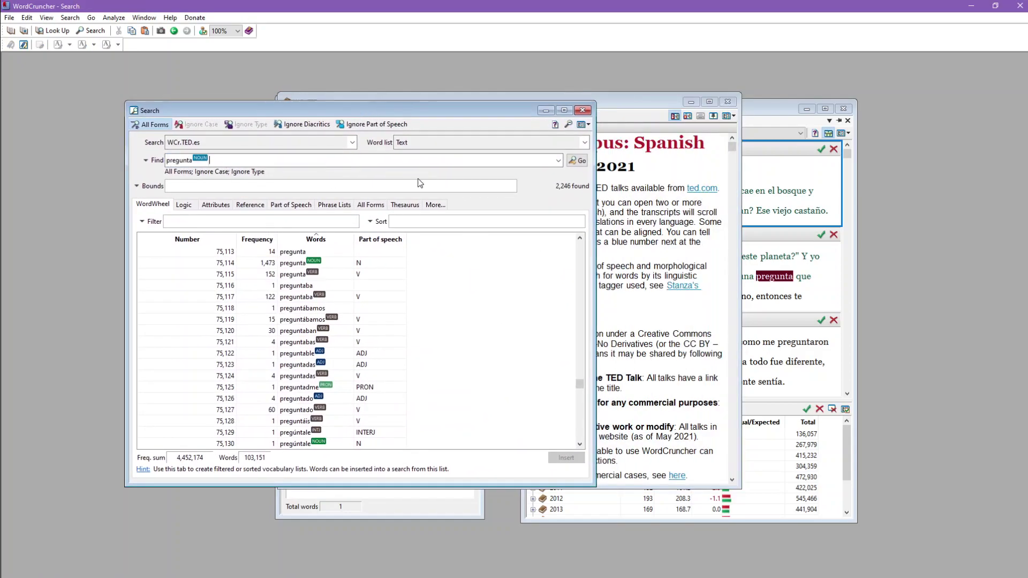
click(577, 164)
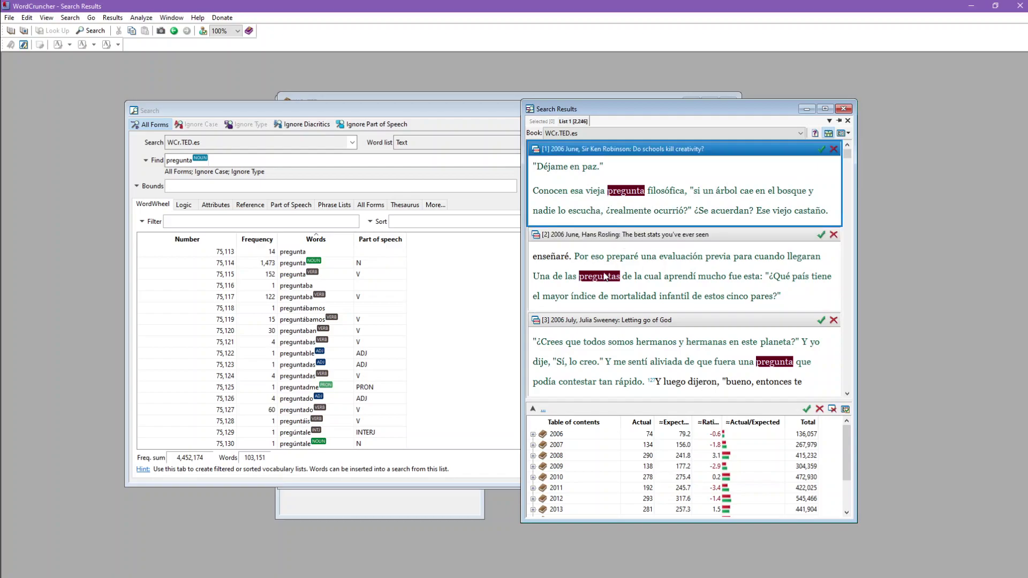
- Search WCr.TED.es for all forms of the verb "ser"
click(325, 173)
text(ser)
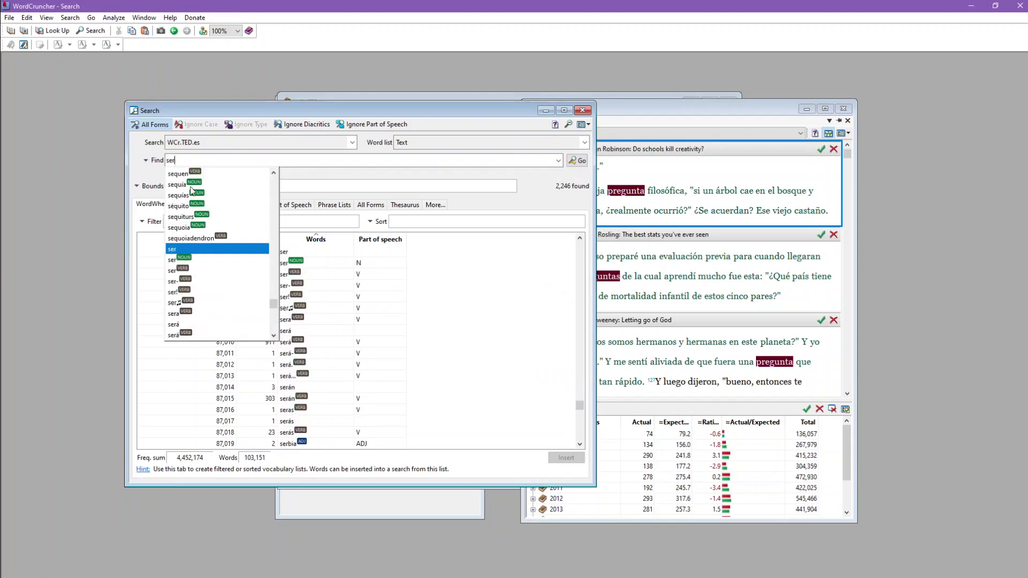
click(192, 268)
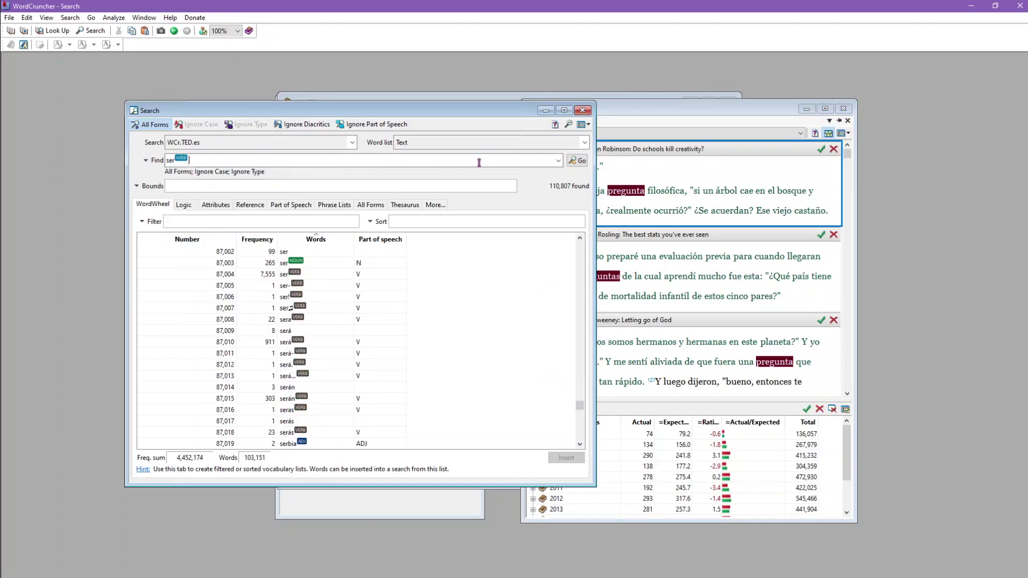
click(577, 161)
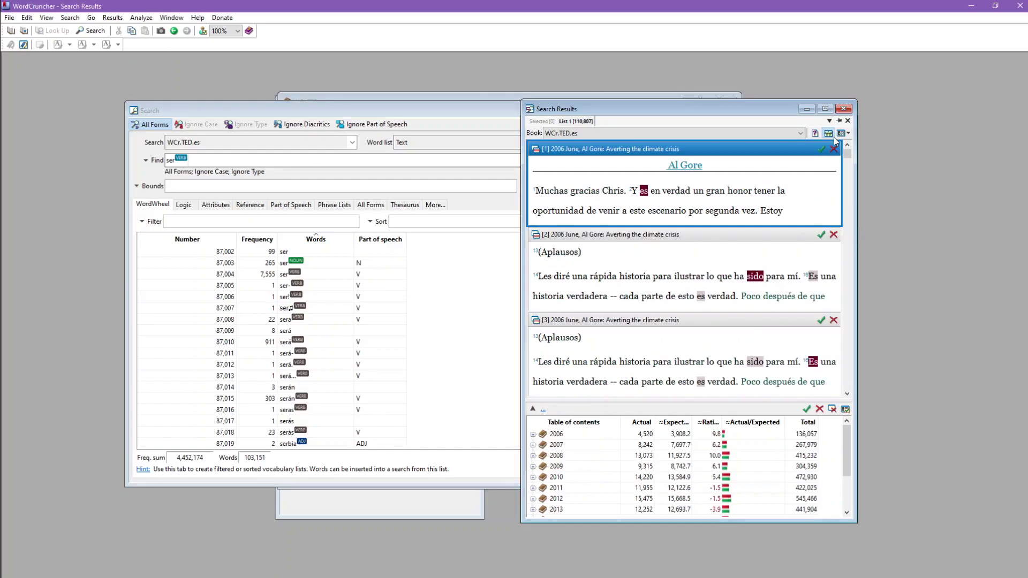
- Create a Search Vocabulary Report for the "ser" results and sort it by descending frequency
scroll(651, 288, down, 3)
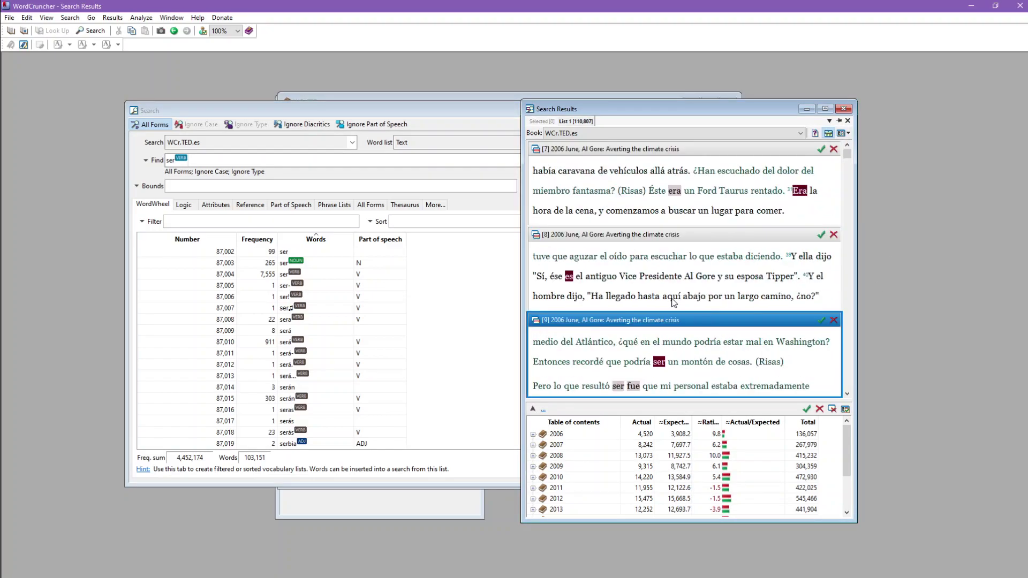
click(842, 133)
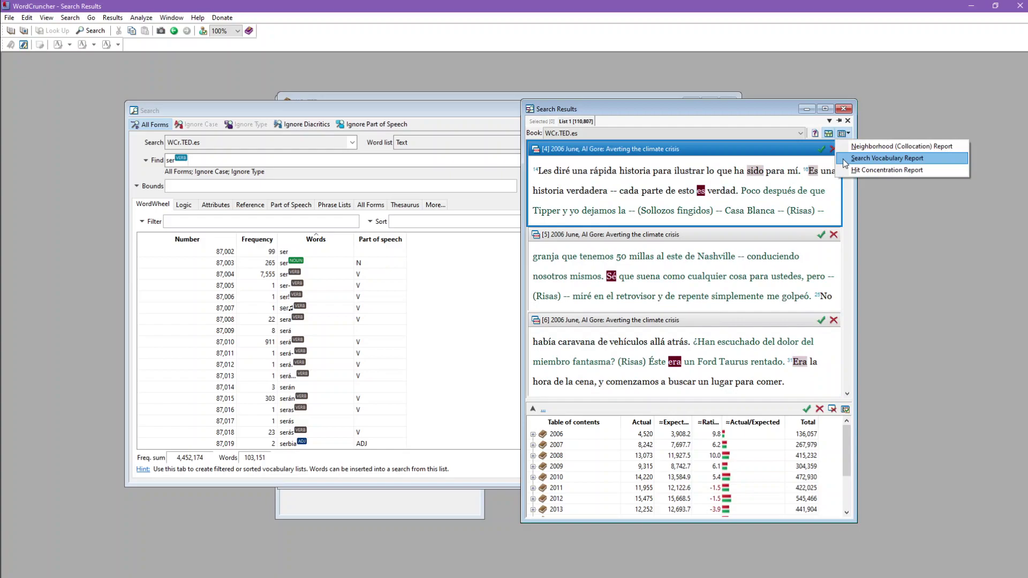
click(887, 159)
click(343, 142)
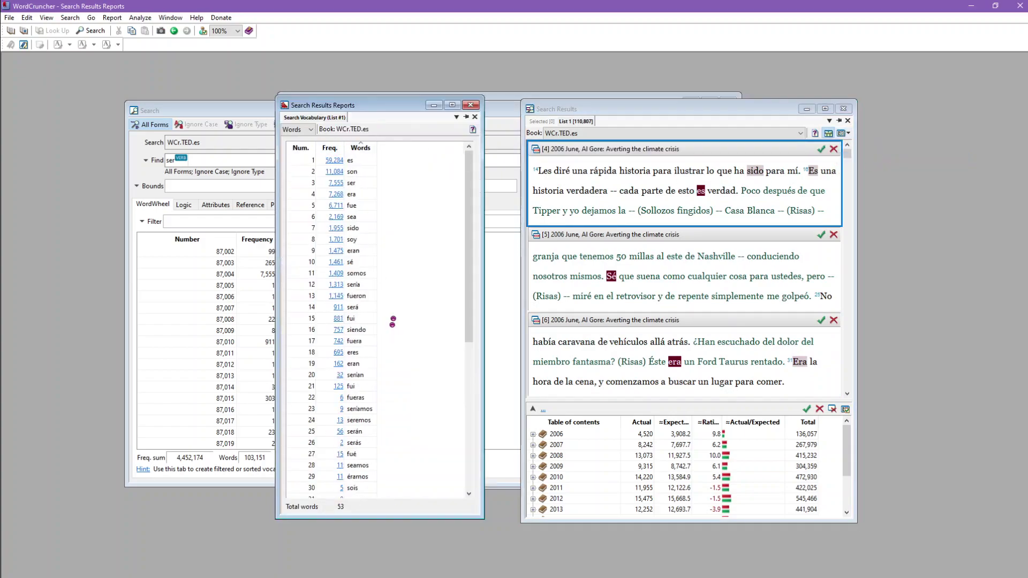
- Look through the forms of "ser" in the vocabulary report, from the most frequent to the rarest such as "sintáis"
scroll(385, 330, down, 7)
scroll(385, 330, up, 7)
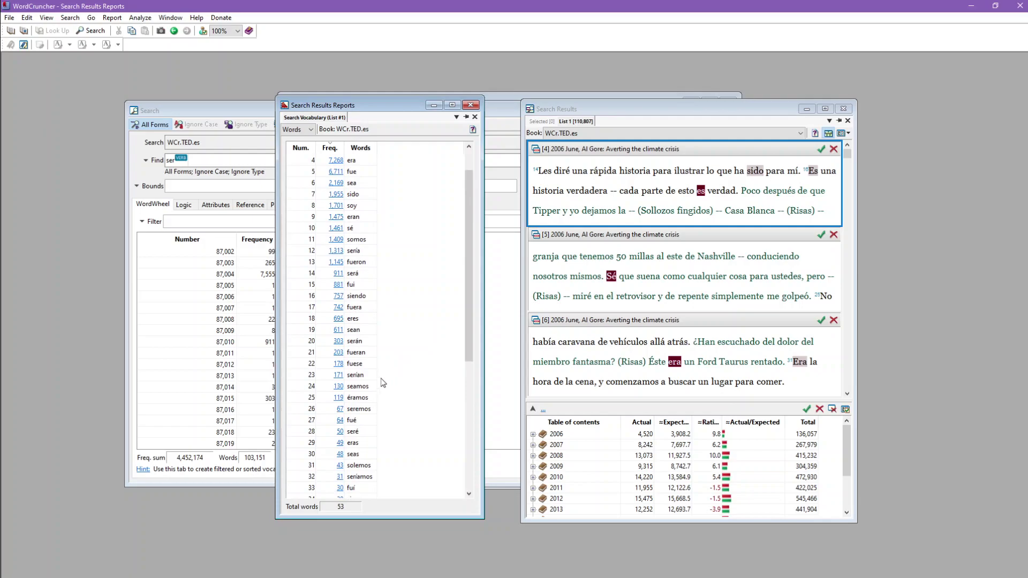
scroll(393, 376, down, 8)
scroll(381, 385, up, 8)
scroll(387, 322, down, 8)
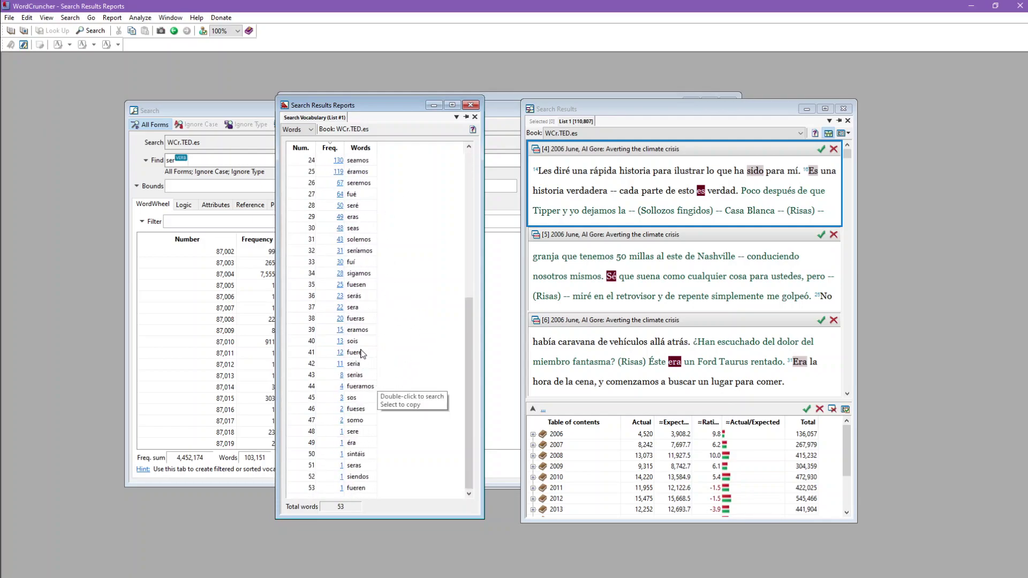
click(364, 352)
click(364, 387)
click(368, 453)
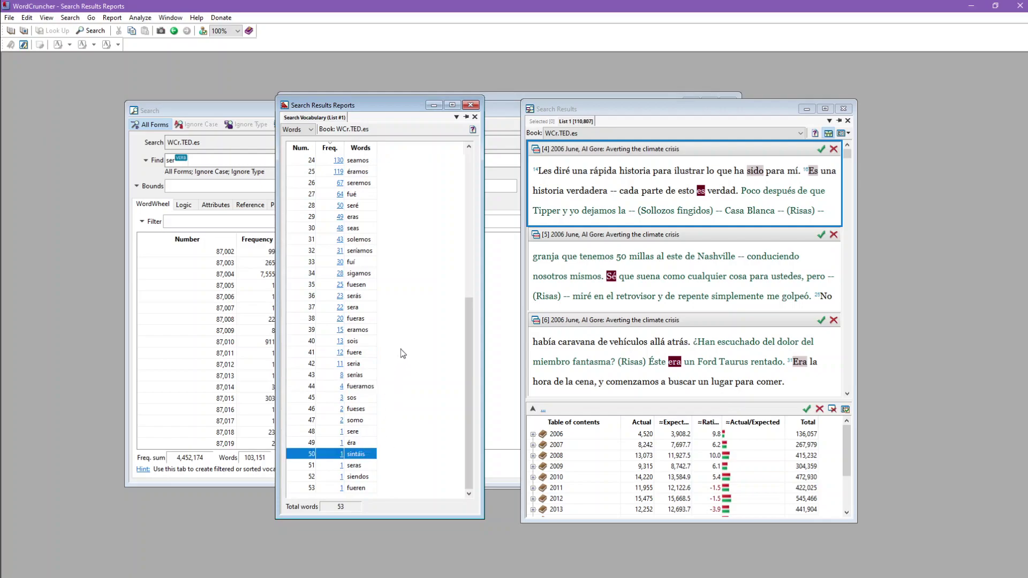
scroll(399, 354, up, 8)
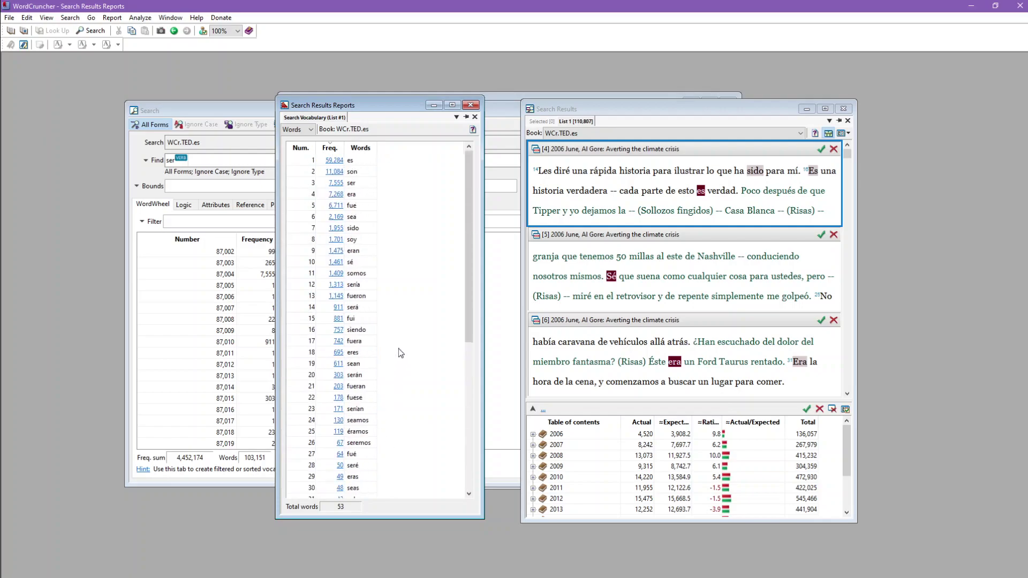
- Bring the Search window, the search results and the vocabulary report to the front one after another
click(211, 110)
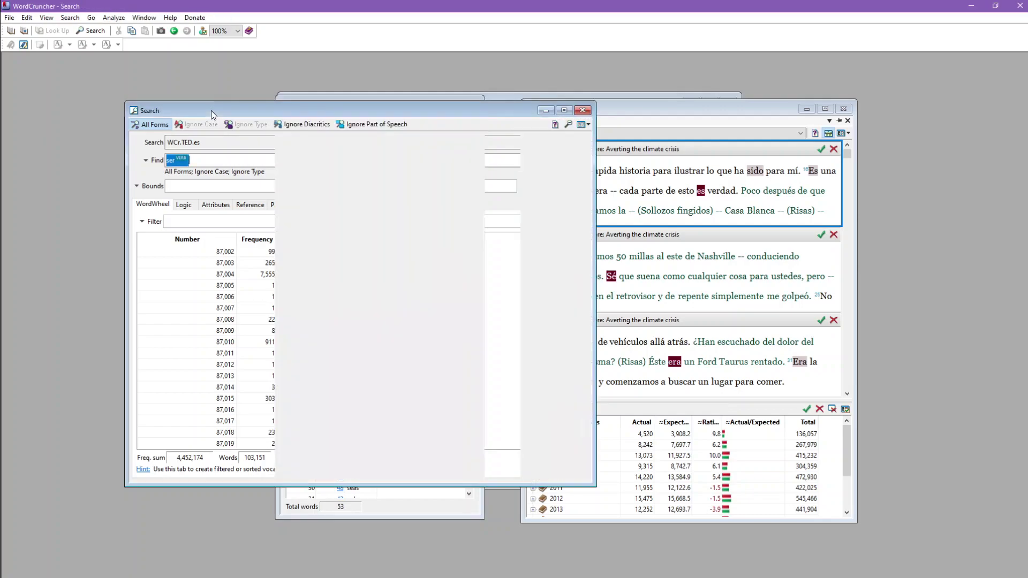
click(654, 201)
click(432, 504)
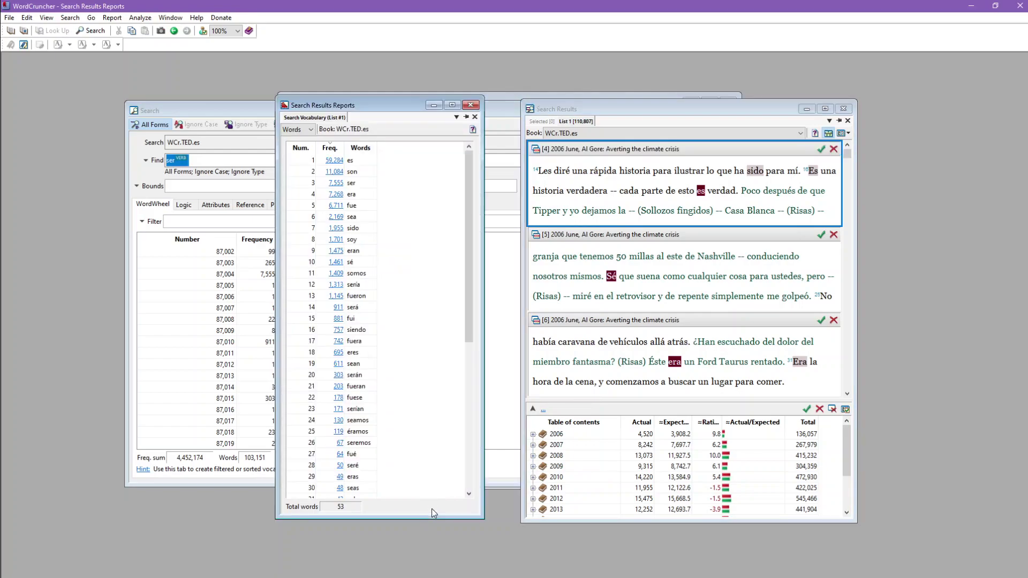
- Glance through the vocabulary report for "ser" once more and return to the Search window
scroll(395, 368, down, 2)
scroll(398, 368, down, 1)
scroll(403, 368, up, 3)
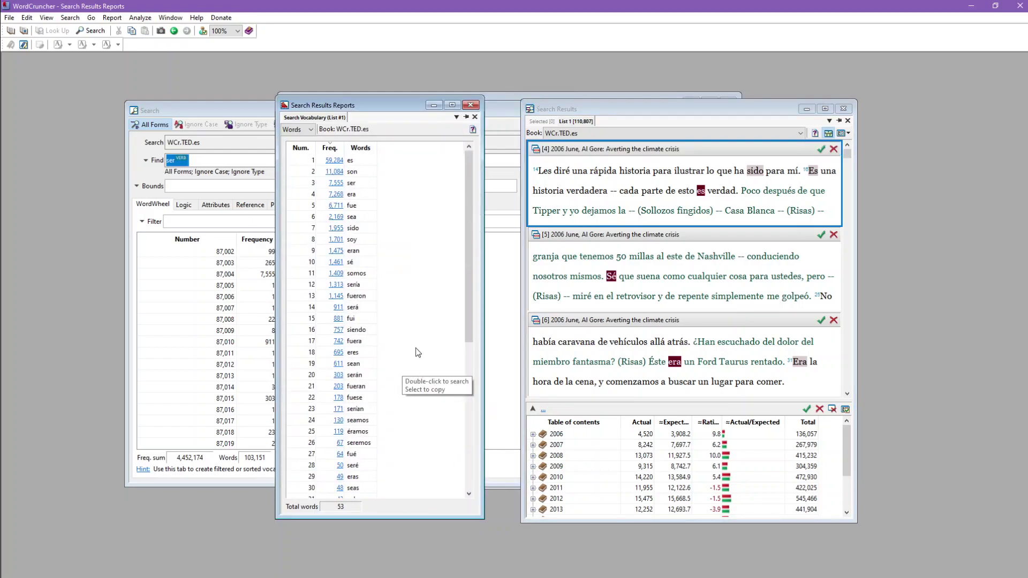
click(188, 109)
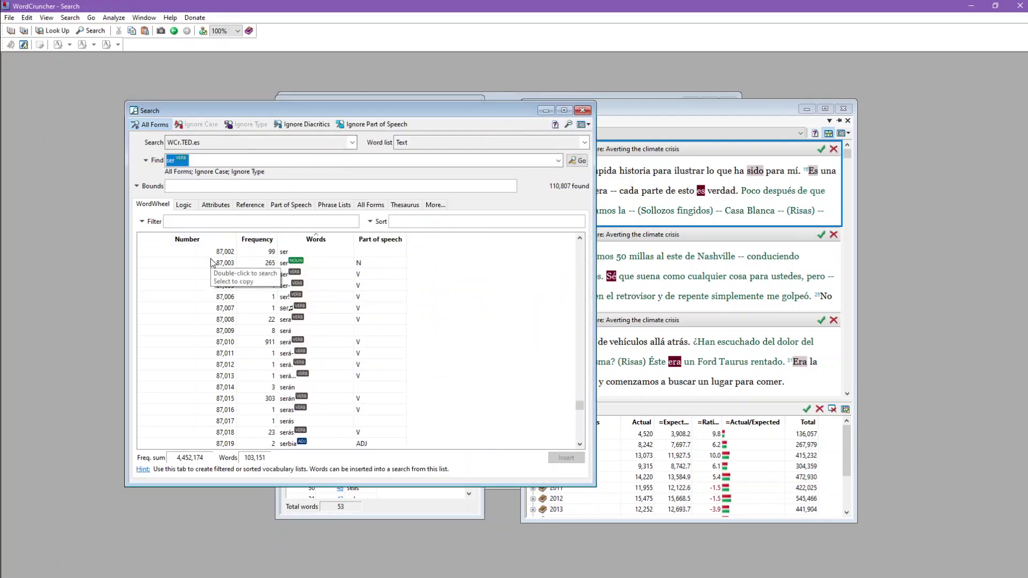
- Display the reference books assigned to WCr.TED.es, found in the WordCruncher User Library, in its book options
click(9, 17)
click(19, 31)
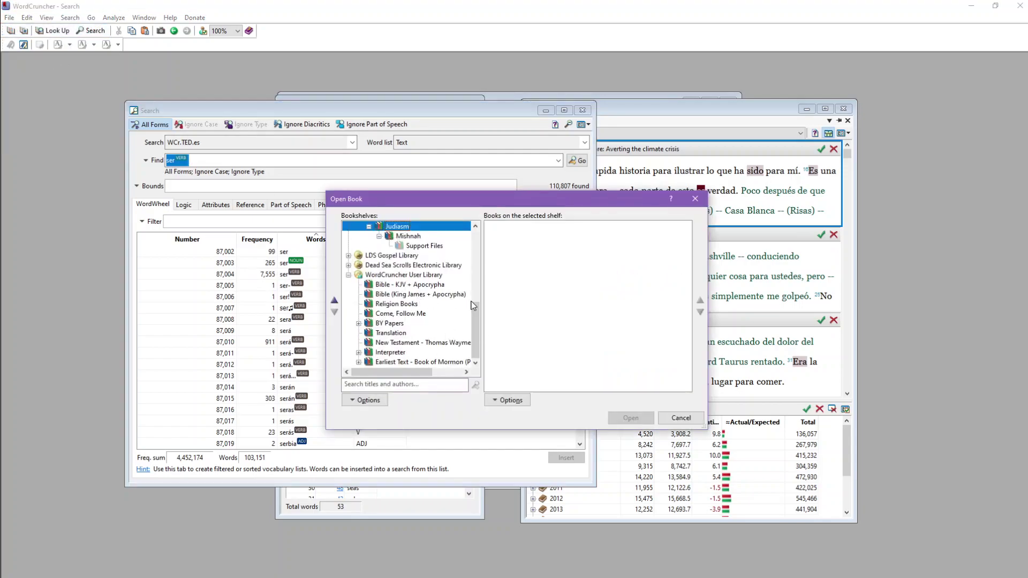
click(395, 276)
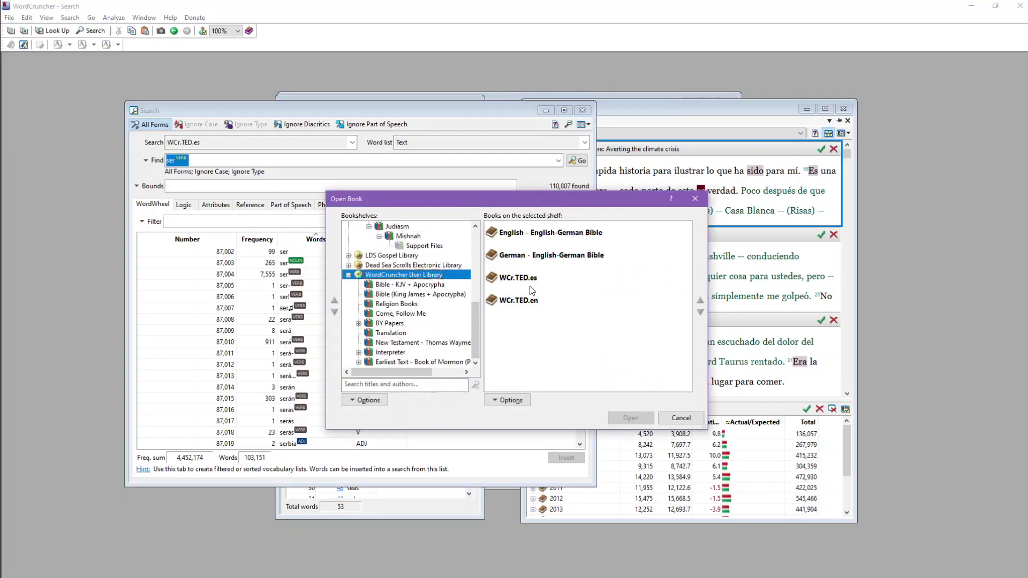
click(530, 277)
right_click(534, 278)
click(559, 366)
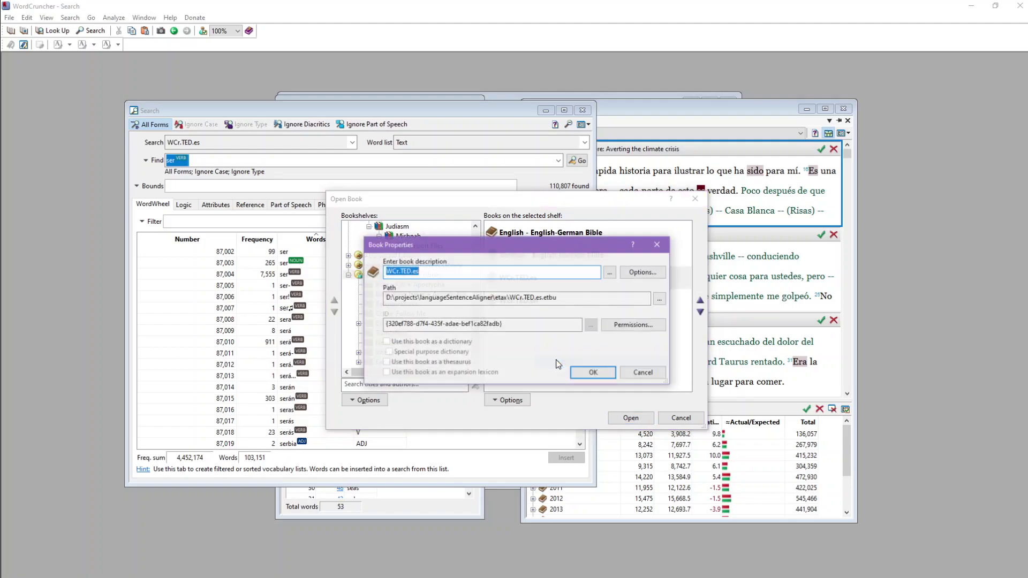
click(638, 274)
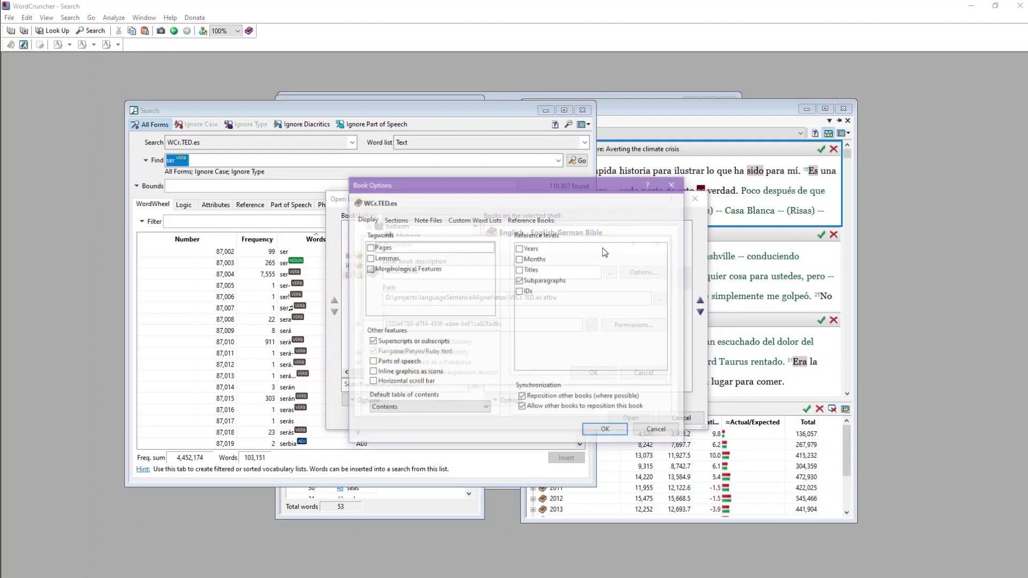
click(540, 221)
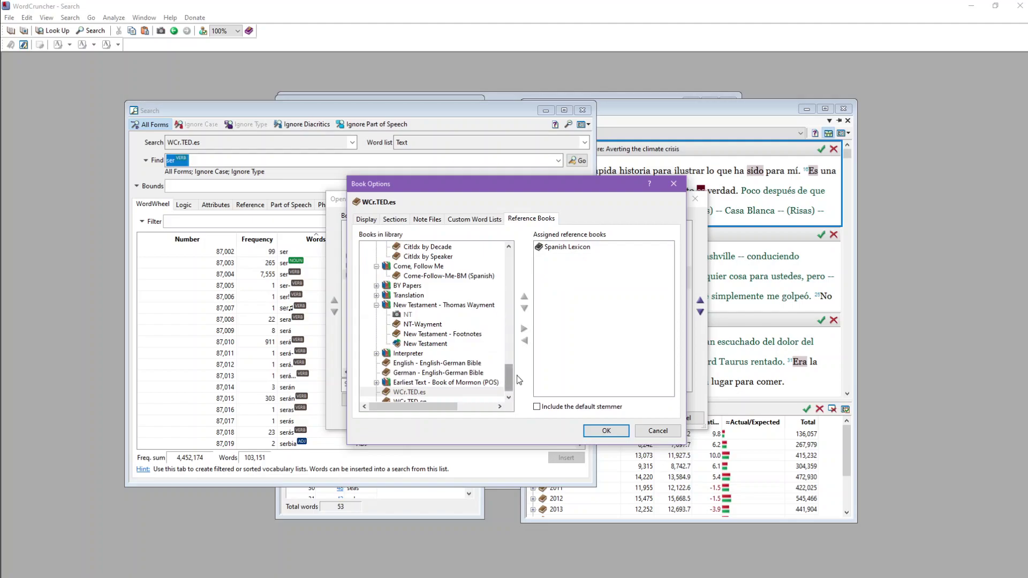